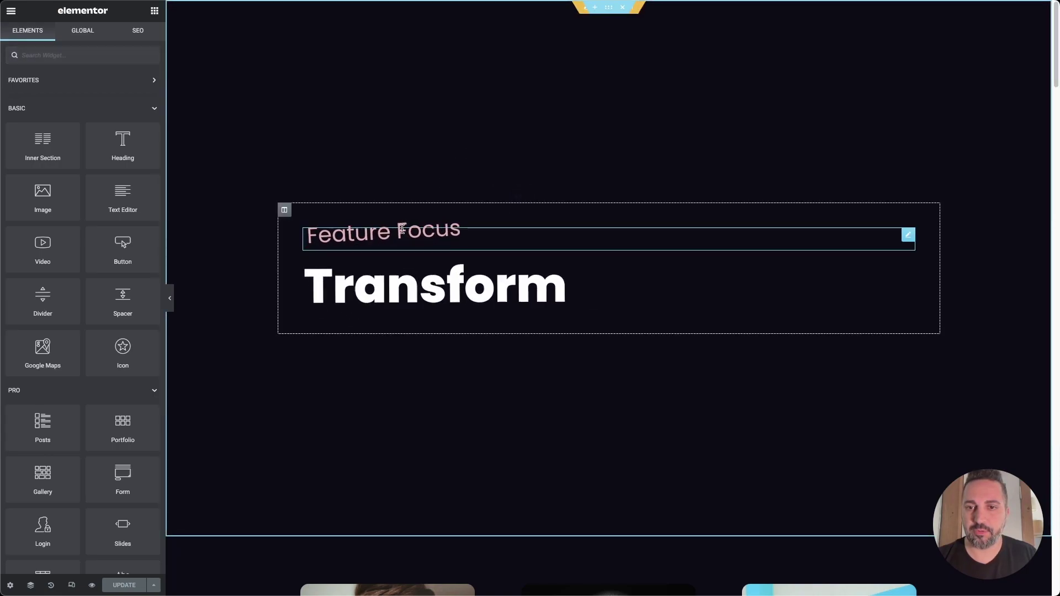
scroll(255, 215, "down", 4)
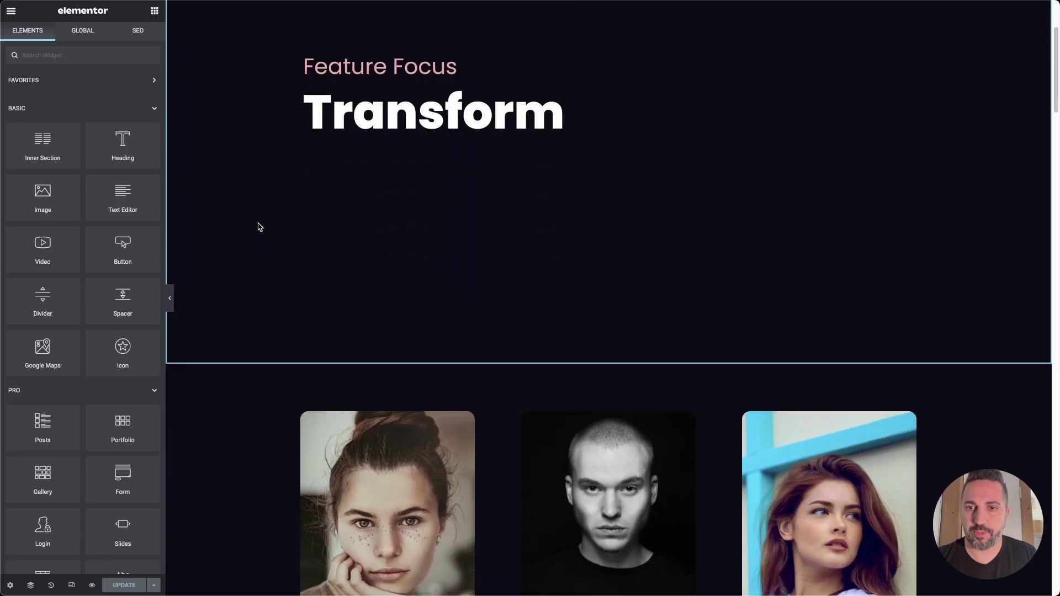
scroll(257, 220, "up", 4)
scroll(271, 227, "down", 5)
scroll(250, 216, "down", 3)
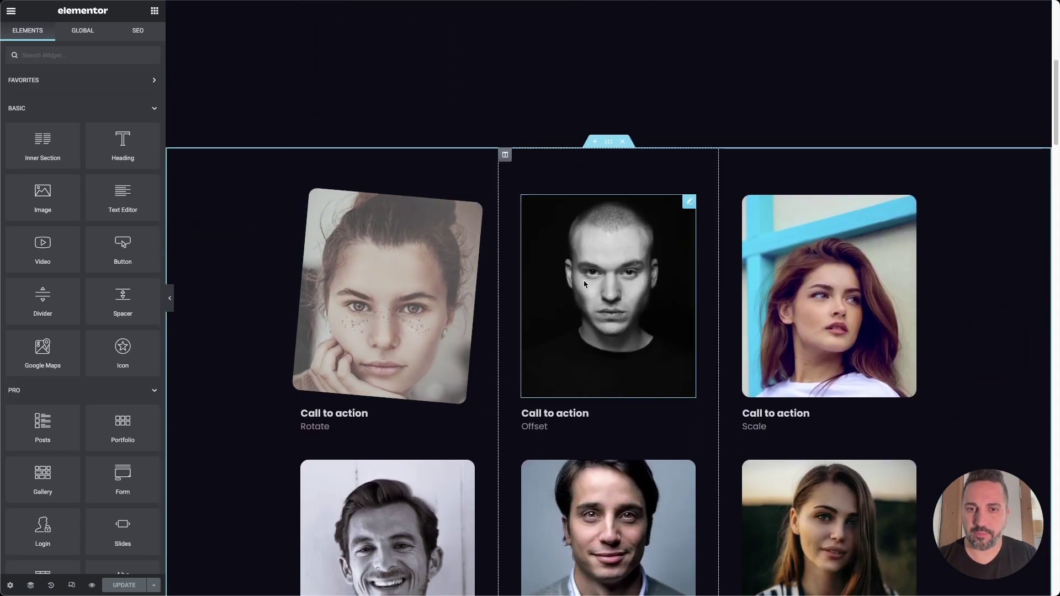
scroll(378, 213, "down", 2)
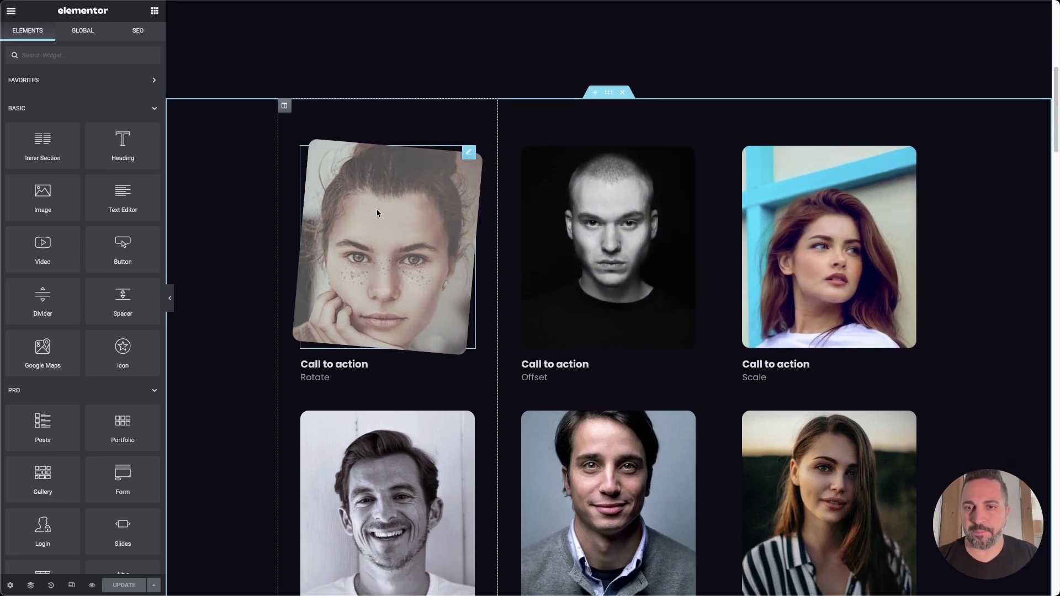
scroll(375, 347, "down", 1)
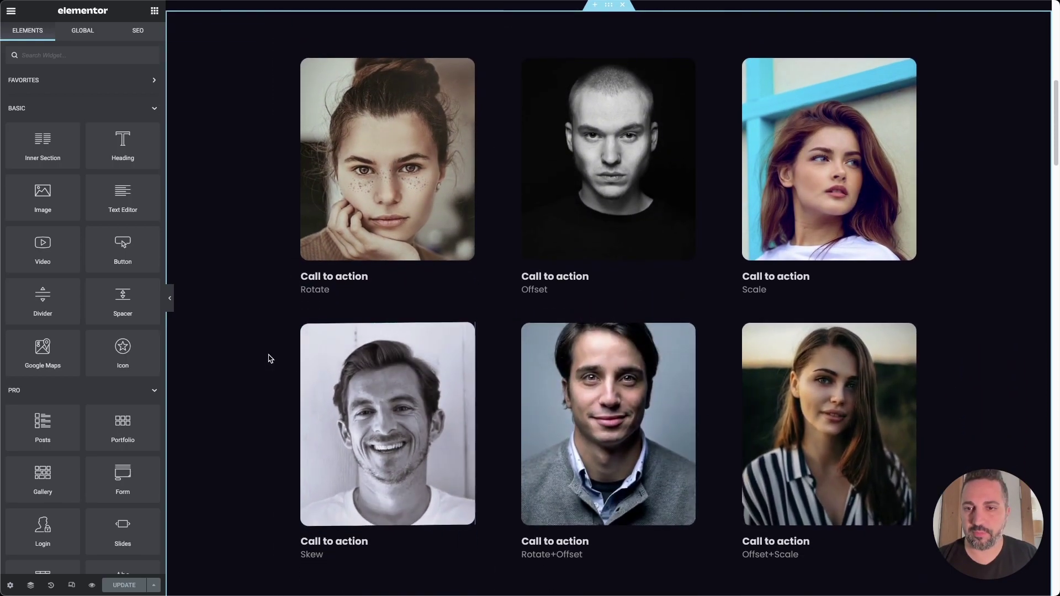
scroll(260, 353, "down", 1)
scroll(256, 352, "down", 7)
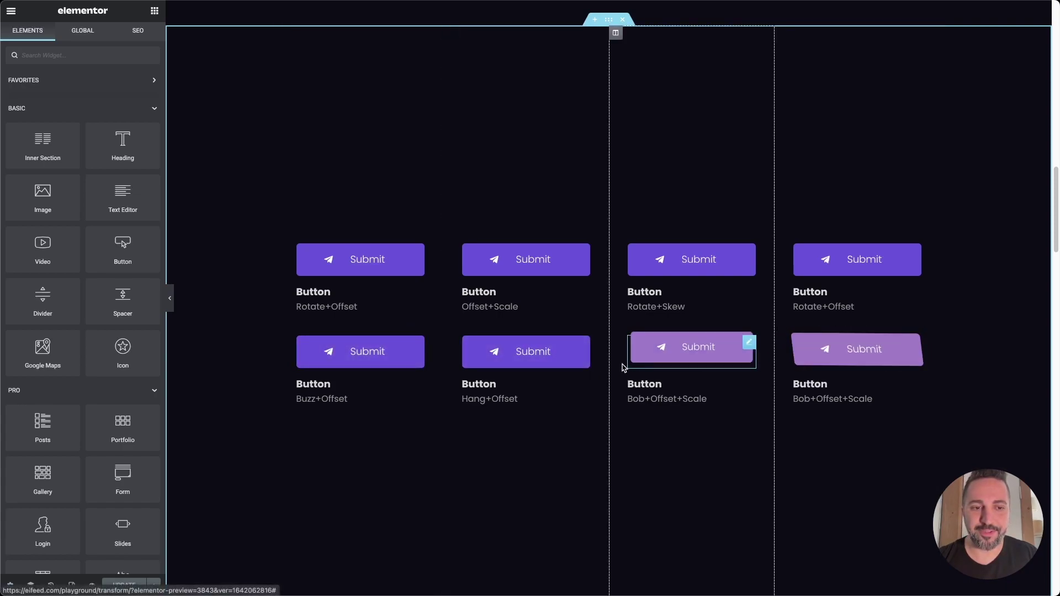
scroll(311, 341, "down", 1)
scroll(310, 341, "down", 8)
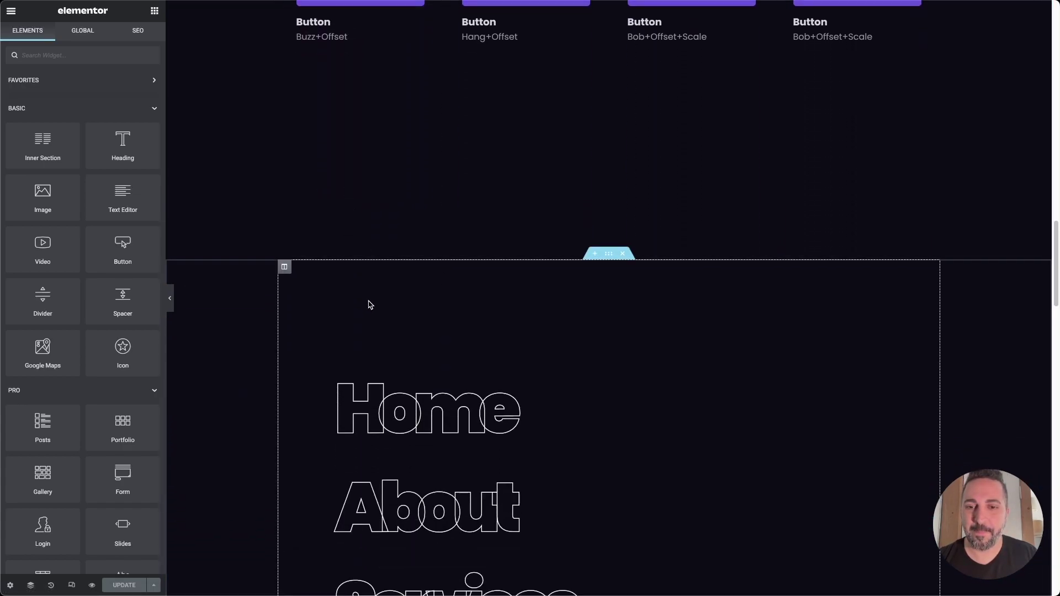
scroll(313, 191, "down", 1)
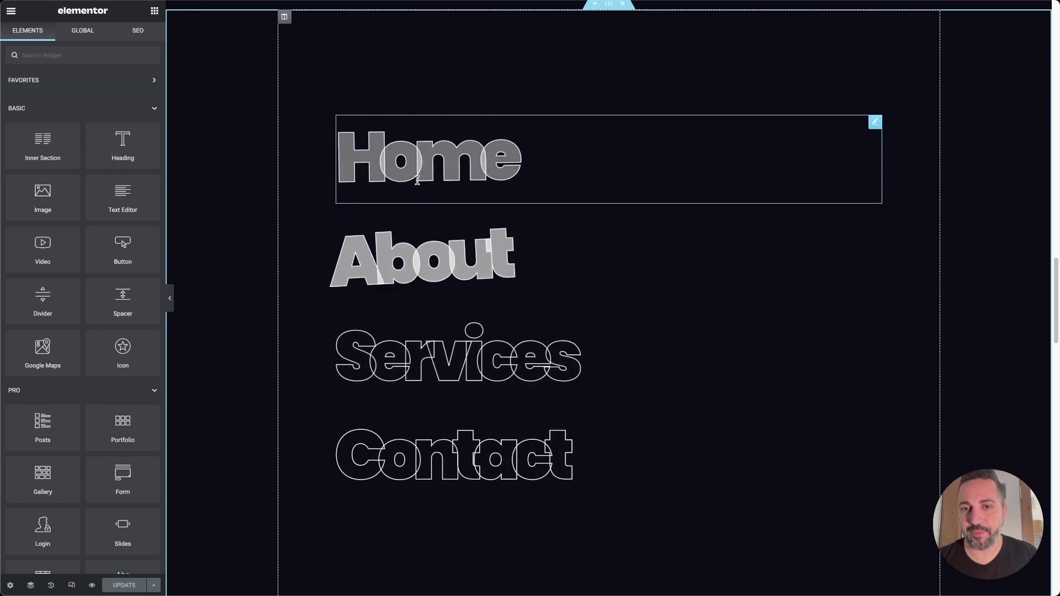
scroll(255, 175, "down", 10)
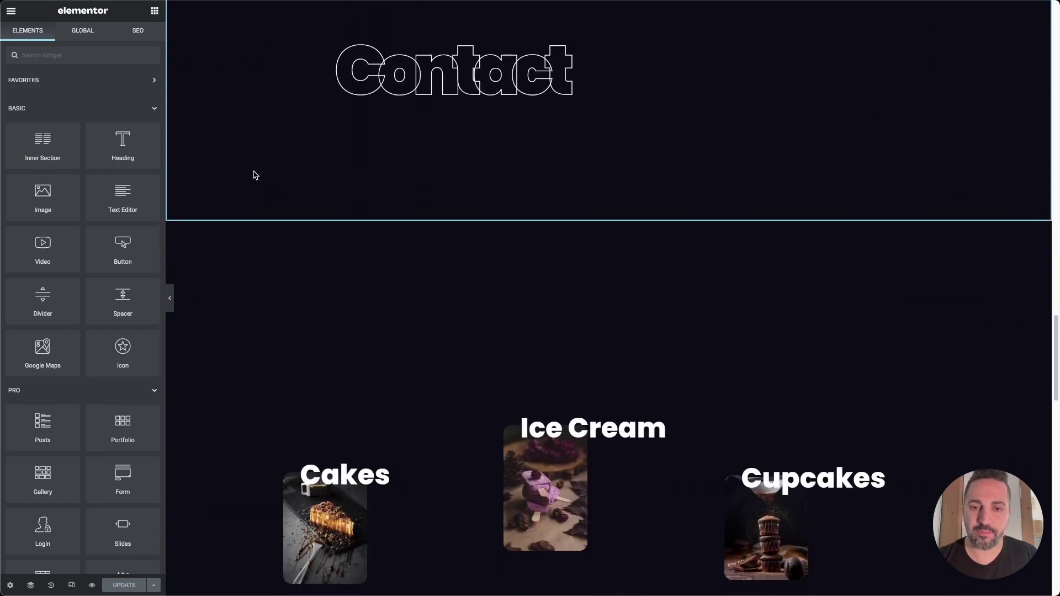
scroll(255, 175, "down", 2)
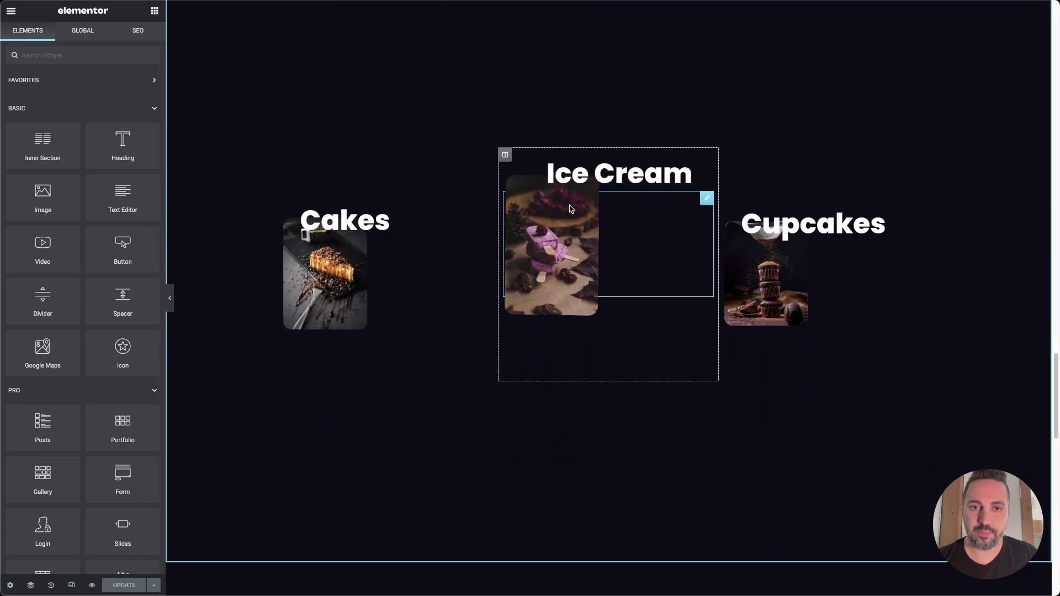
scroll(331, 99, "down", 4)
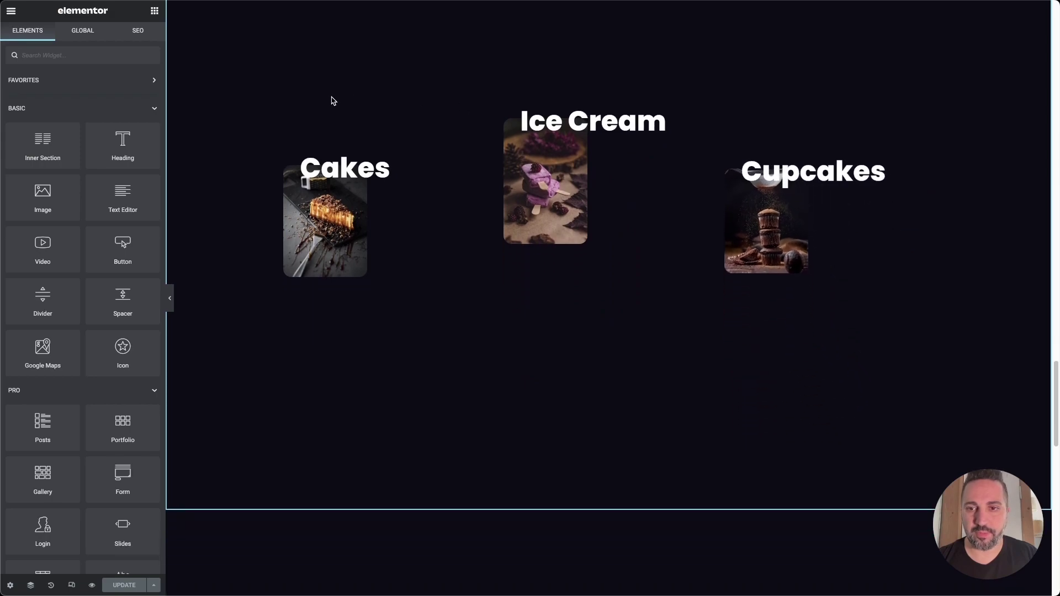
scroll(279, 160, "down", 5)
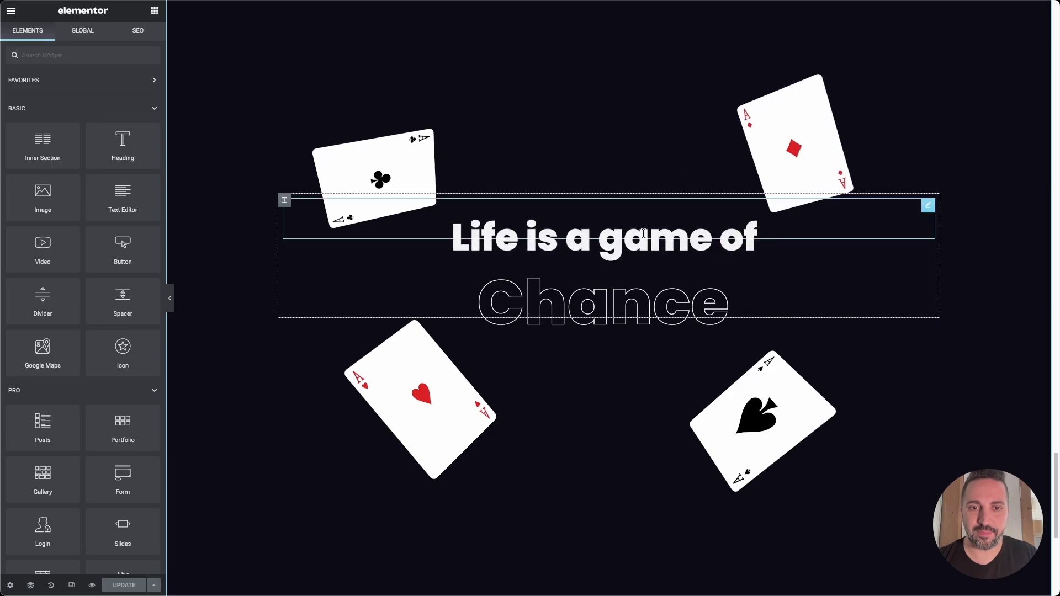
scroll(622, 234, "up", 15)
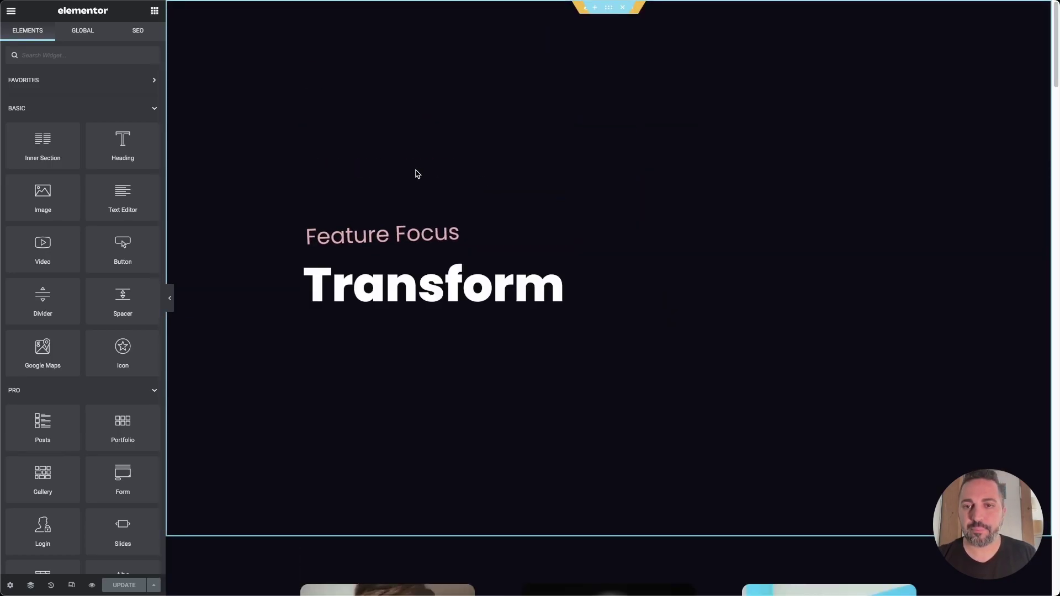
scroll(342, 240, "down", 3)
scroll(260, 263, "down", 7)
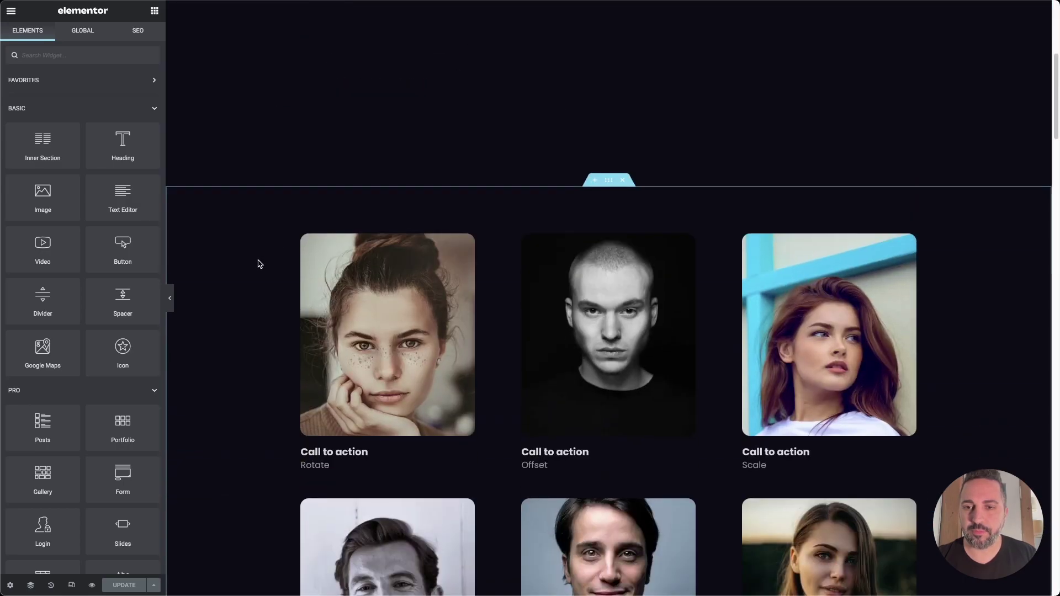
Inspect the Rotate card's hover transform: a 6° rotation with a 900 ms transition
left_click(356, 188)
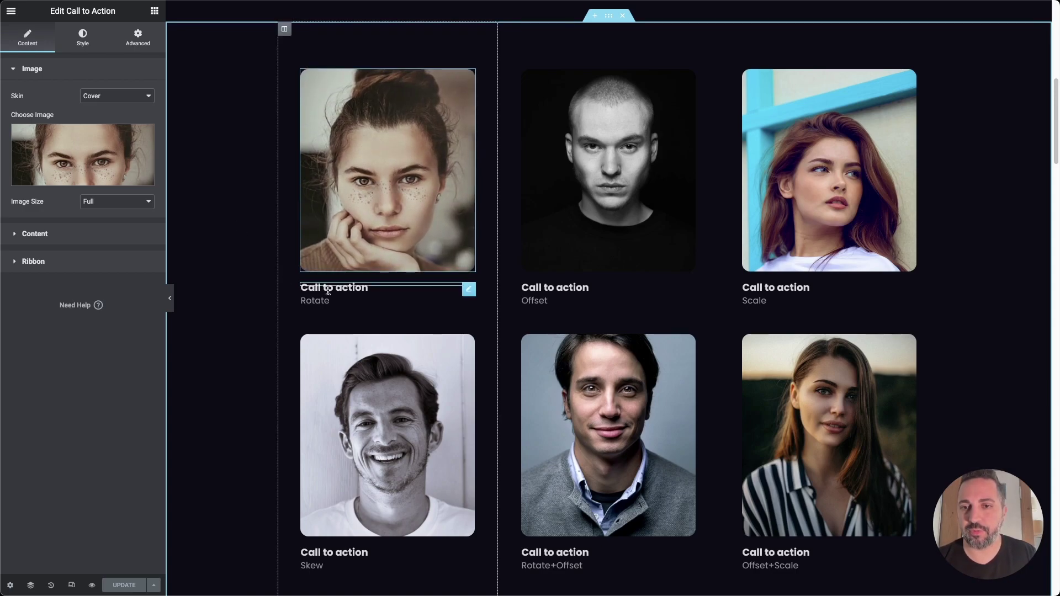
left_click(138, 38)
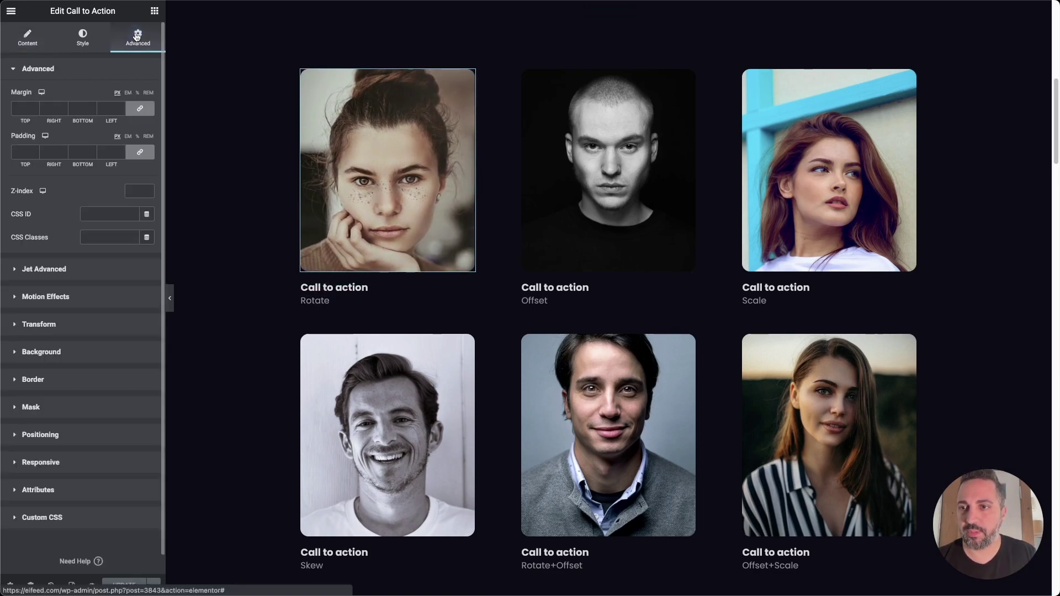
left_click(49, 326)
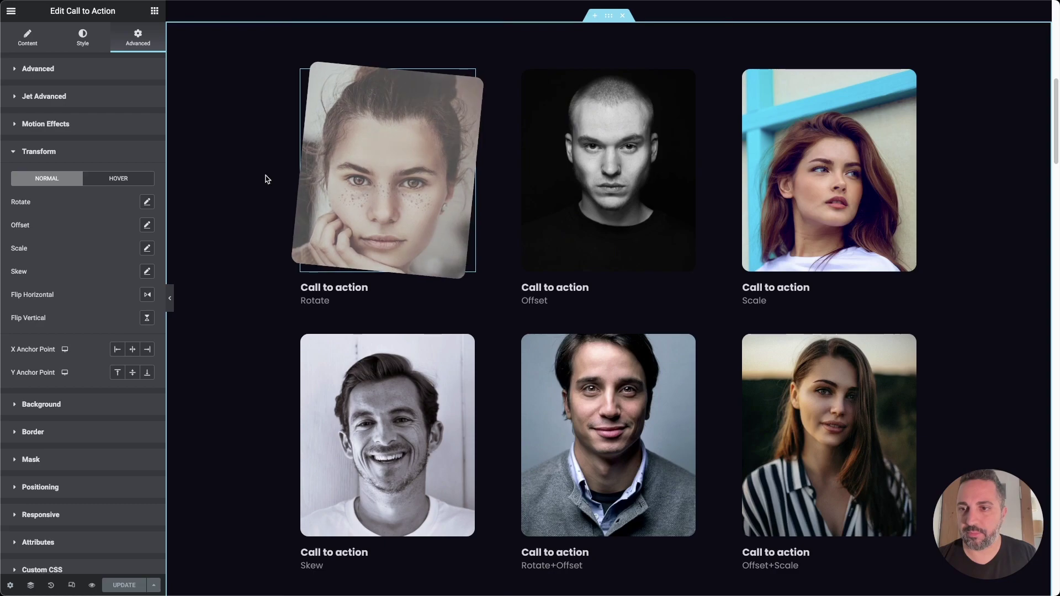
left_click(116, 183)
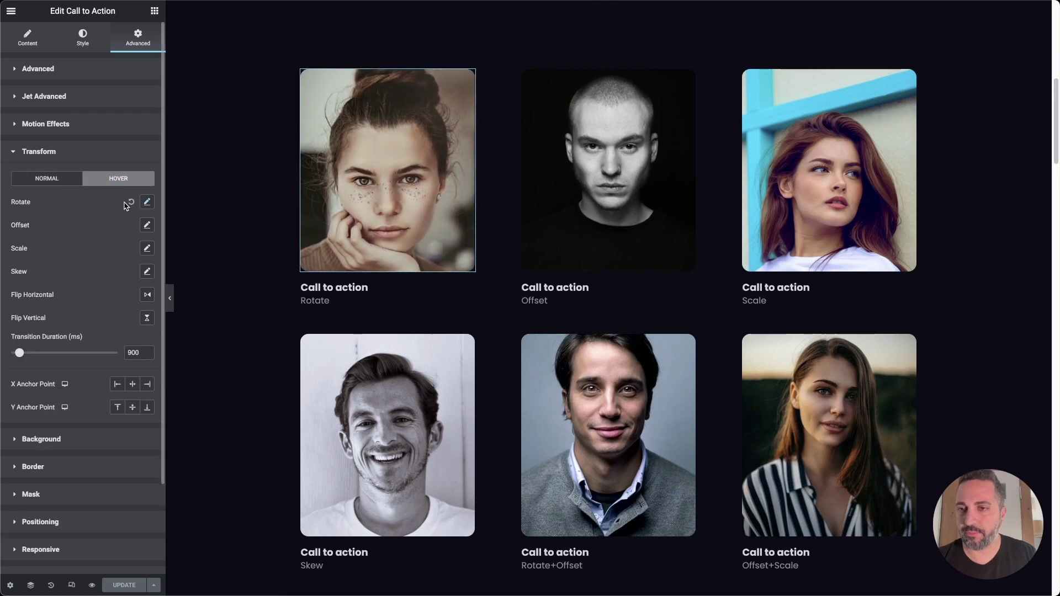
left_click(145, 202)
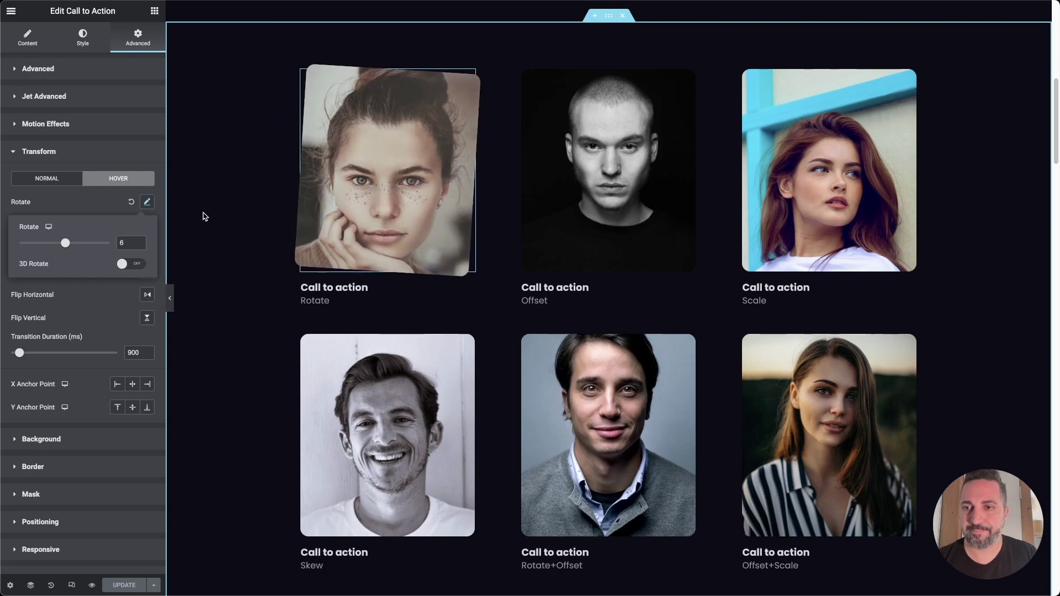
left_click(147, 203)
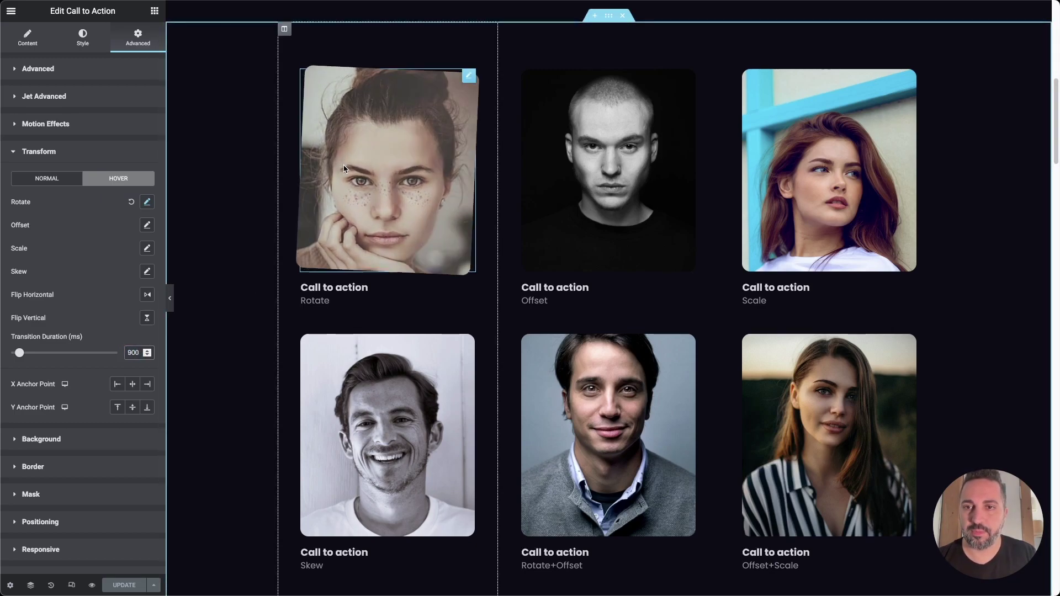
Show the Rotate card's hover effects: content Grow at 300 ms, background Zoom In at 600 ms
left_click(28, 38)
left_click(86, 35)
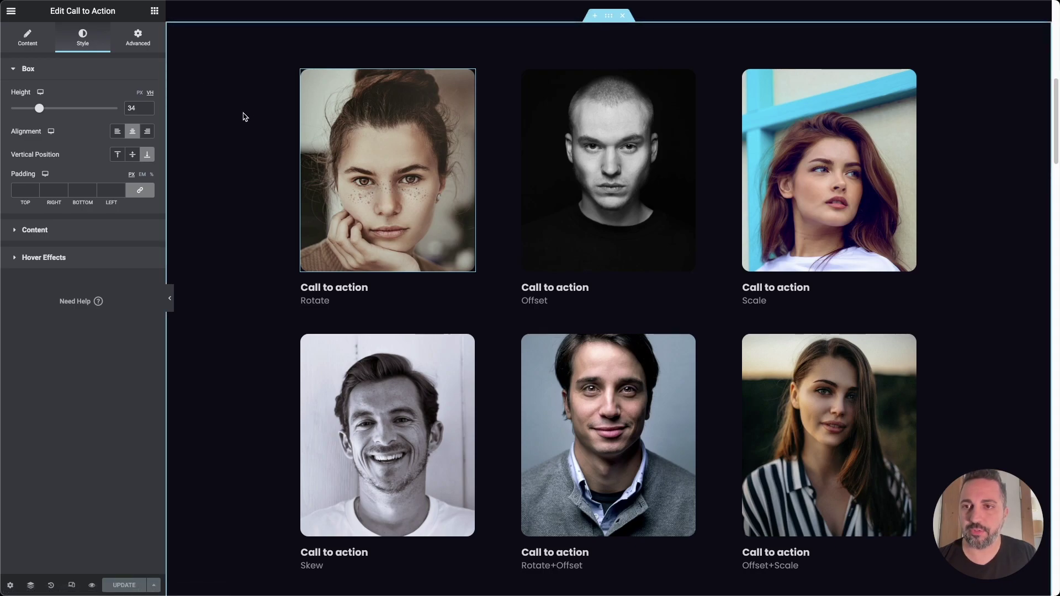
left_click(53, 258)
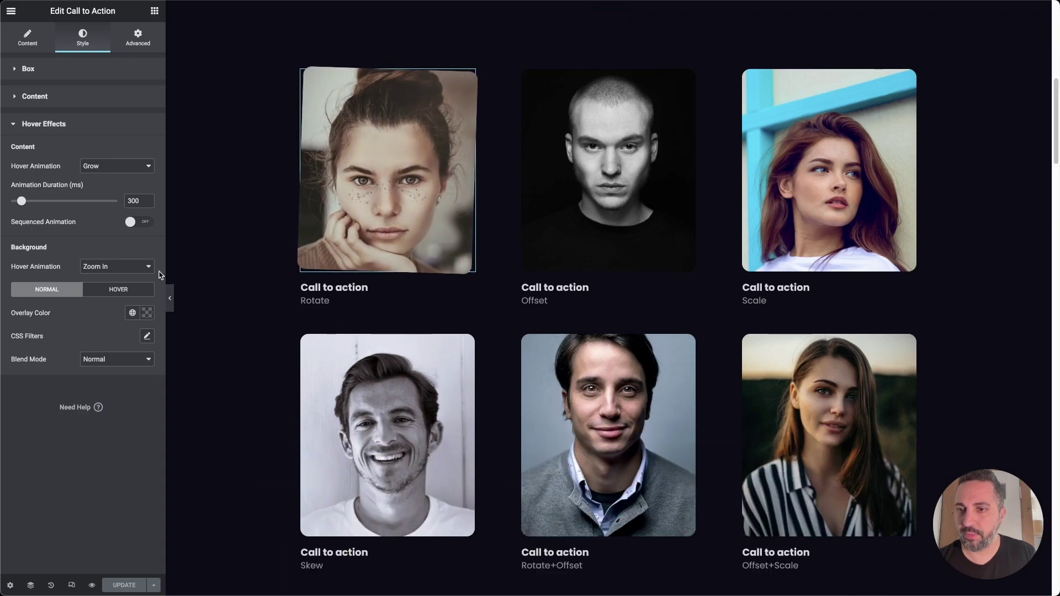
left_click(111, 292)
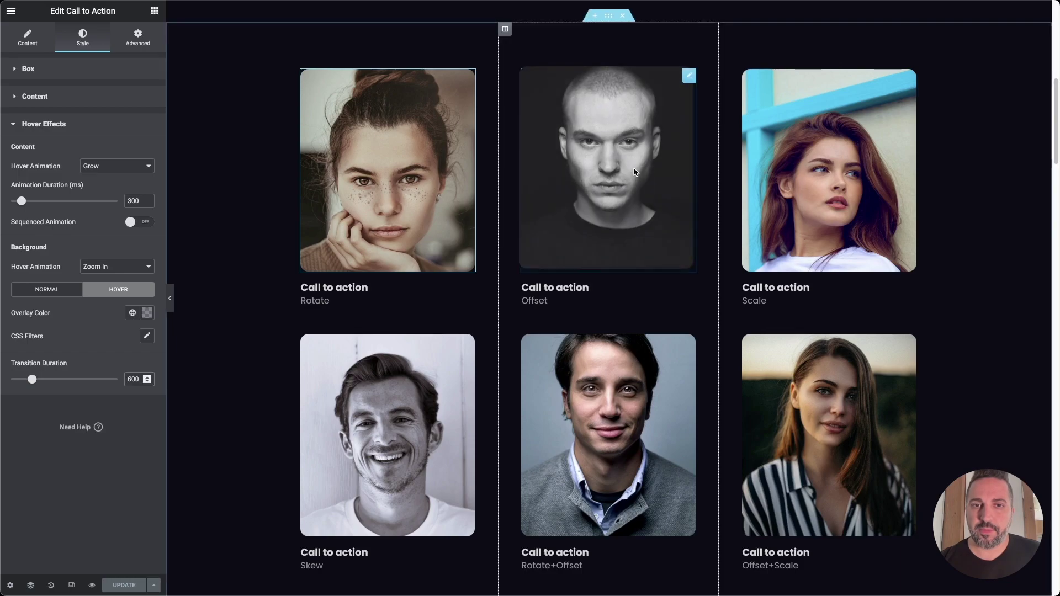
Review the Offset card's hover effects, keeping Zoom In as the background hover animation
left_click(607, 125)
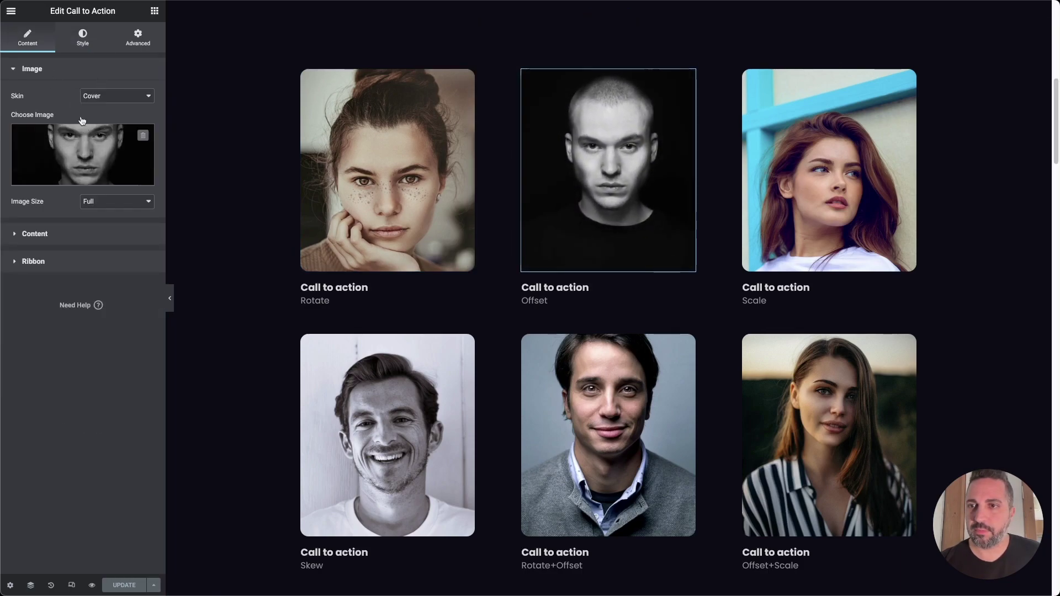
left_click(83, 38)
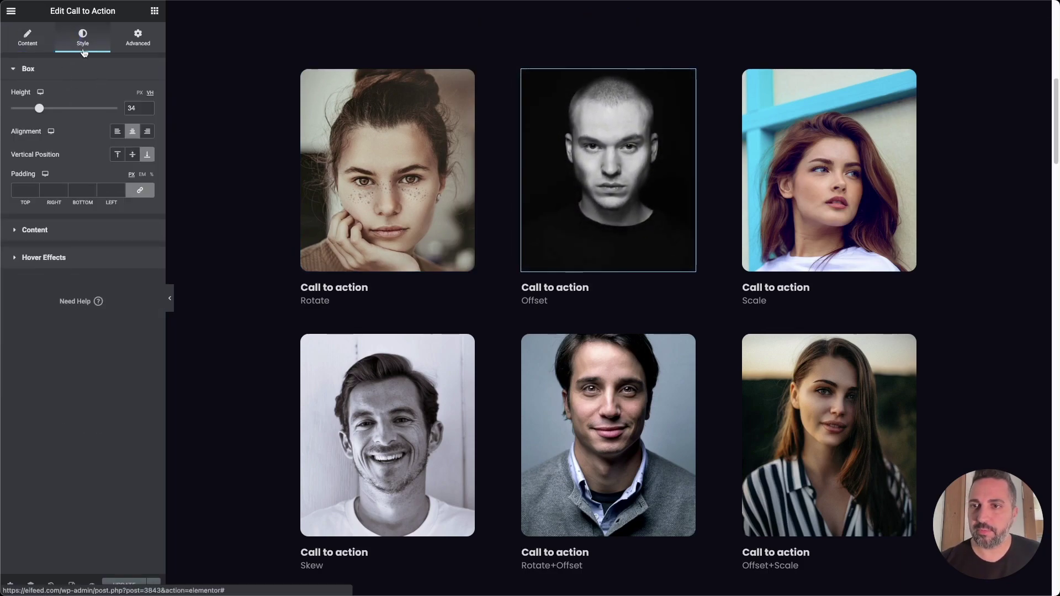
left_click(70, 259)
left_click(116, 291)
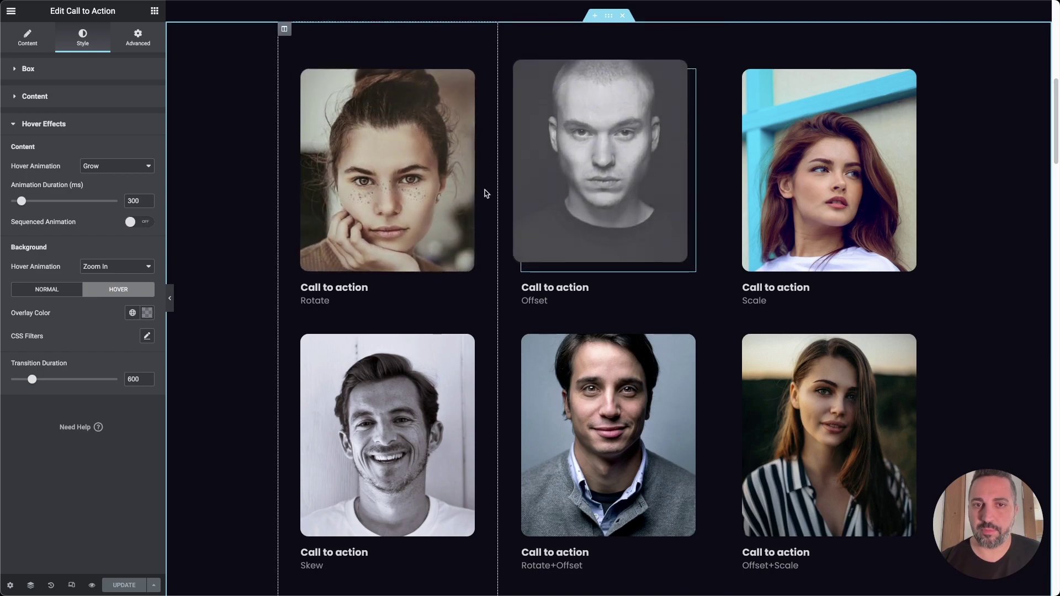
left_click(116, 268)
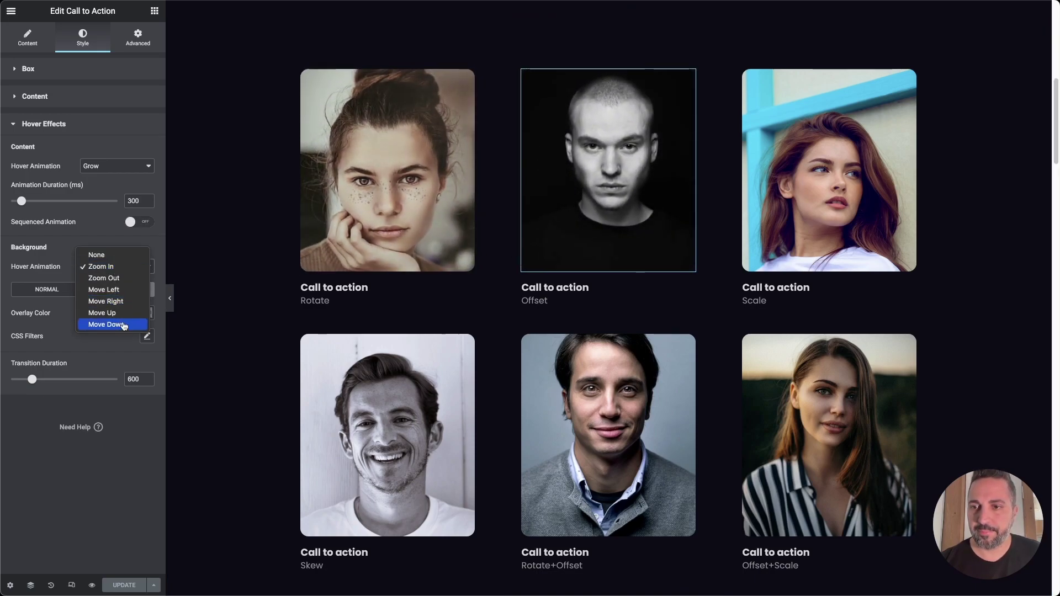
left_click(131, 449)
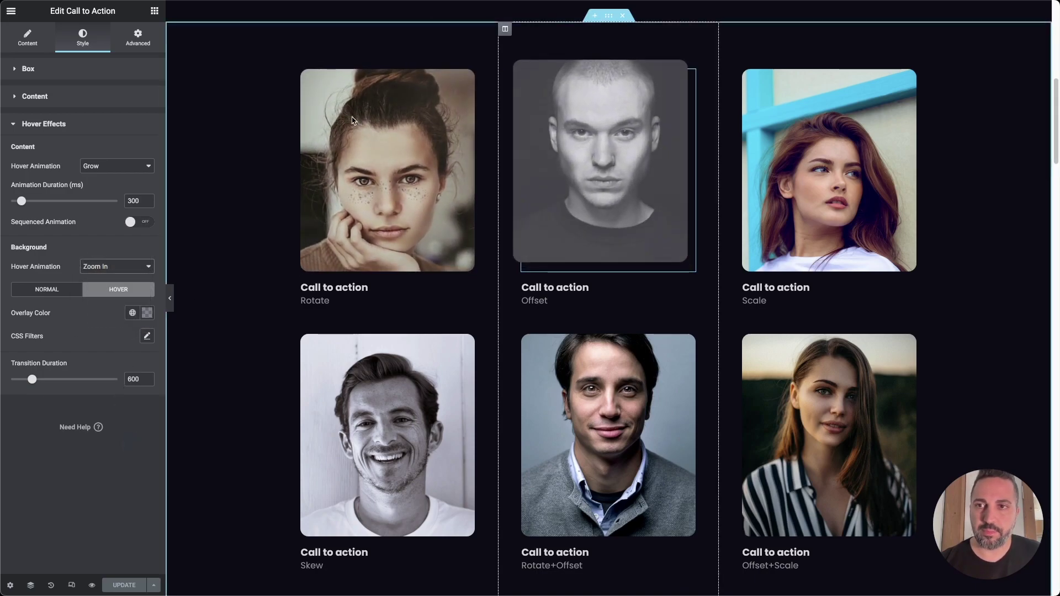
Check the Offset card's hover transform offset of -5 px on X and Y
left_click(138, 39)
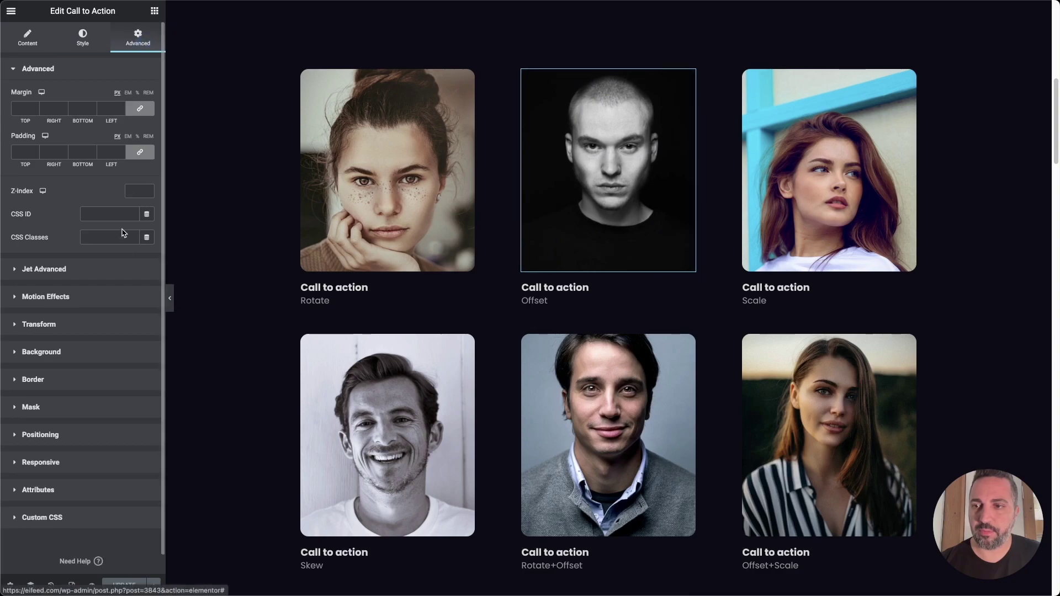
left_click(56, 324)
left_click(125, 178)
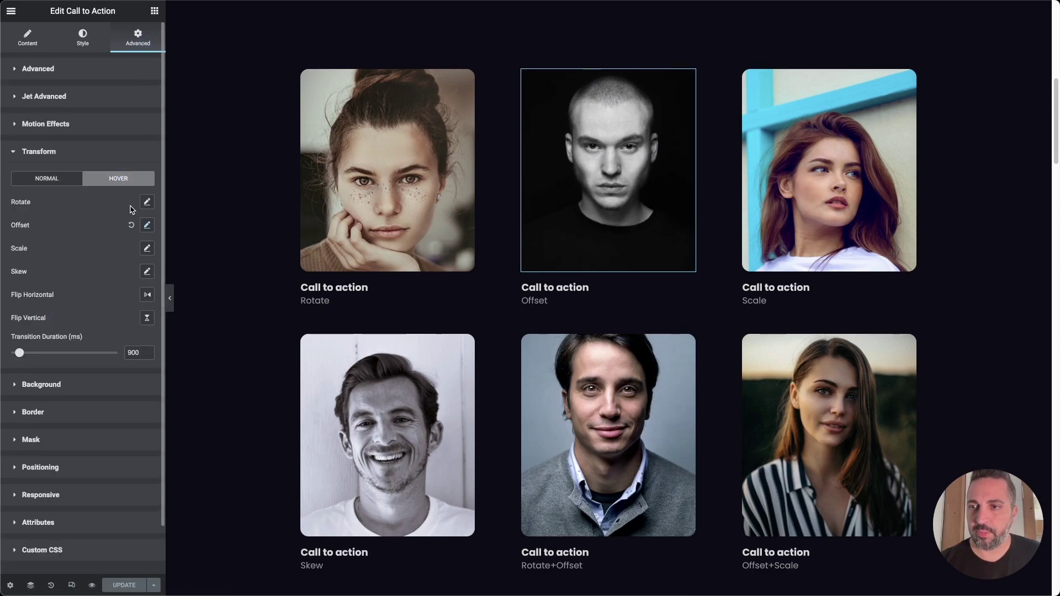
left_click(147, 226)
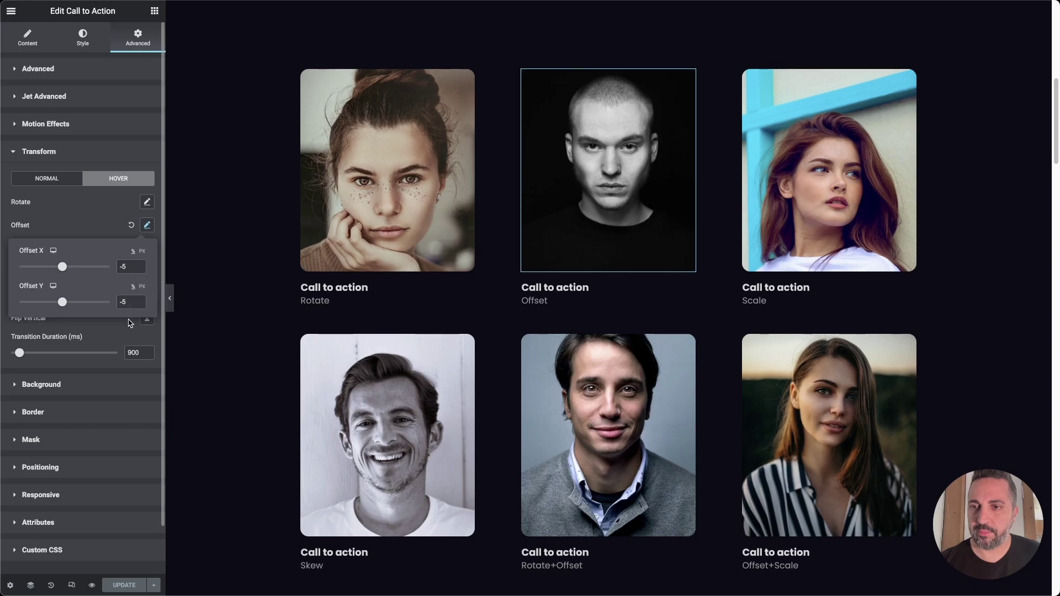
left_click(147, 226)
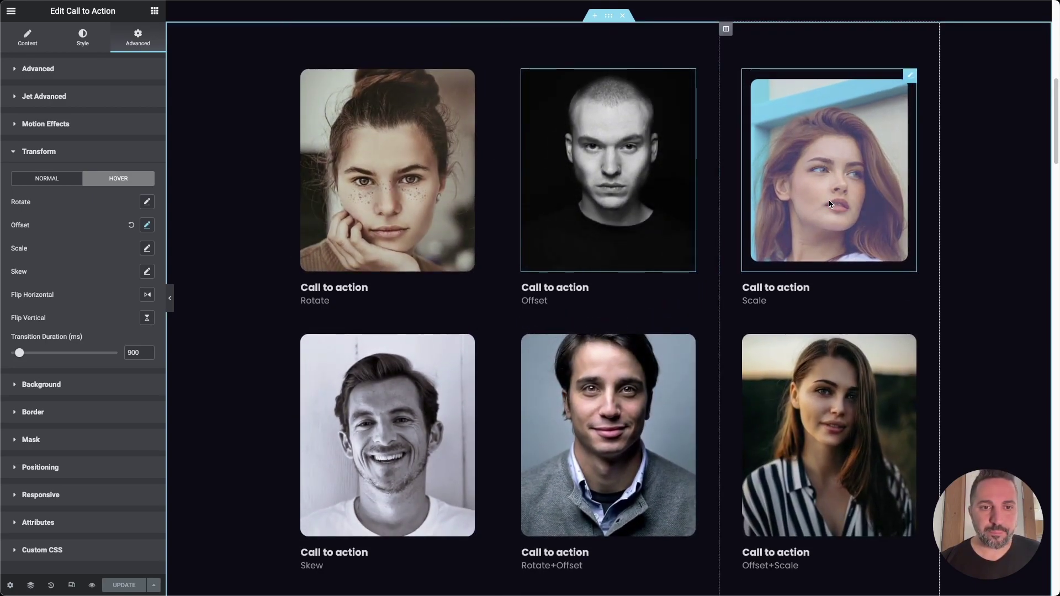
Inspect the Scale card's hover transform: 0.9 scale with Keep Proportions, compared against Normal
left_click(828, 182)
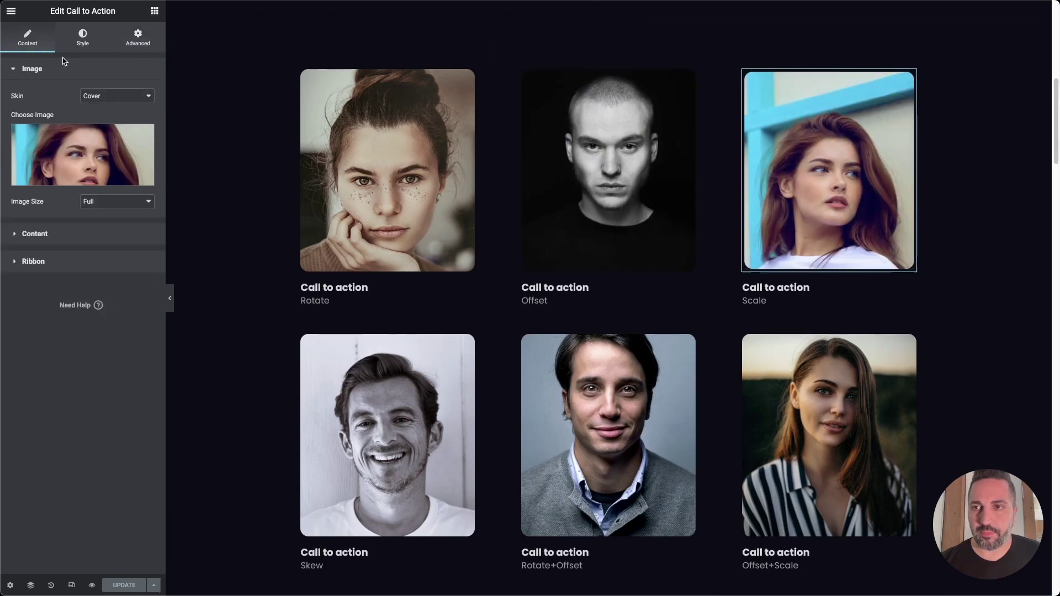
left_click(135, 39)
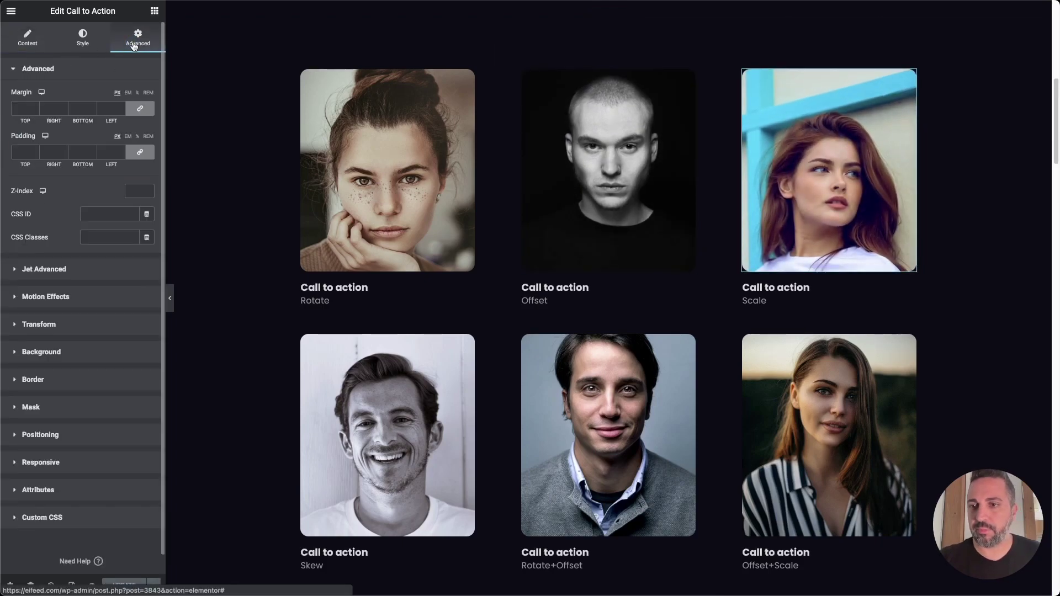
left_click(61, 324)
left_click(121, 180)
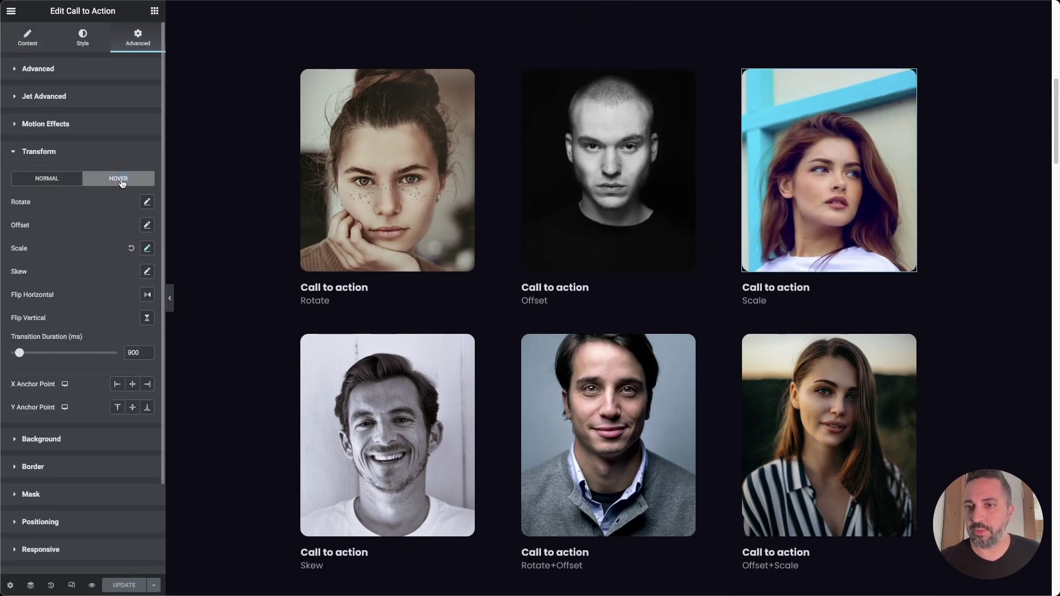
left_click(66, 183)
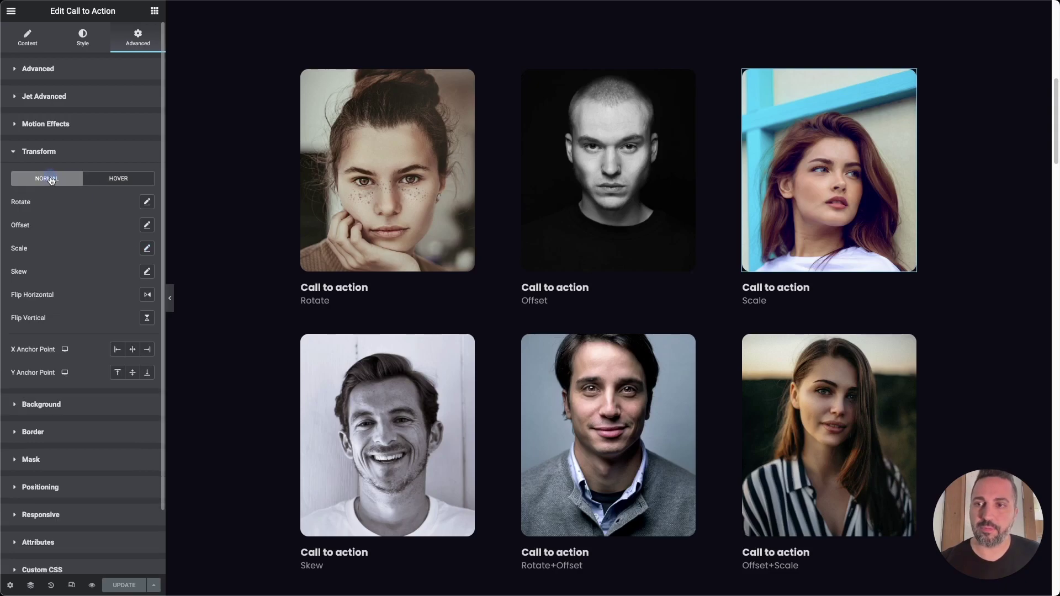
left_click(117, 184)
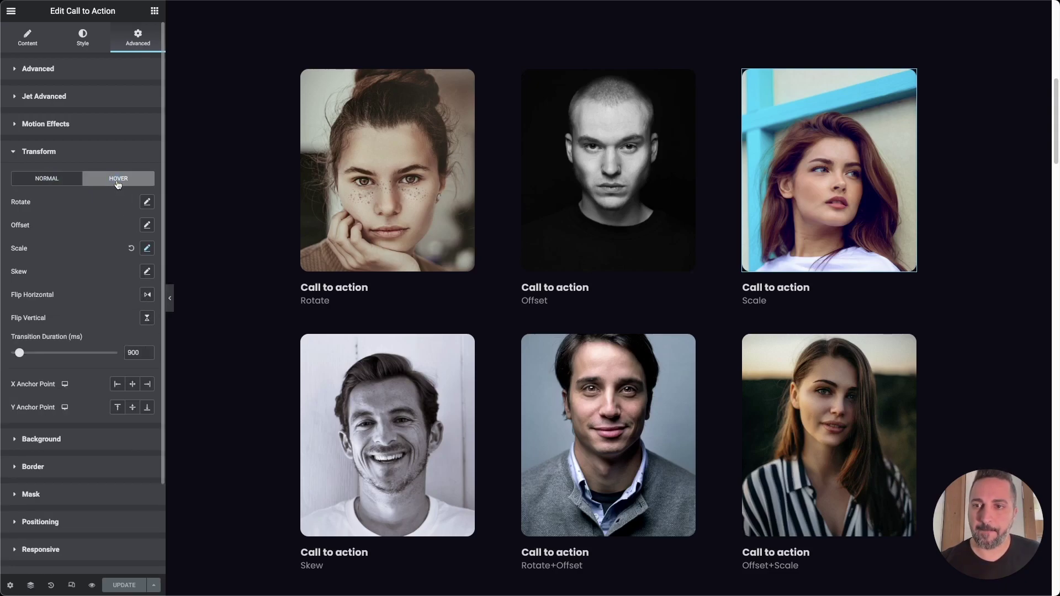
left_click(147, 250)
left_click(147, 250)
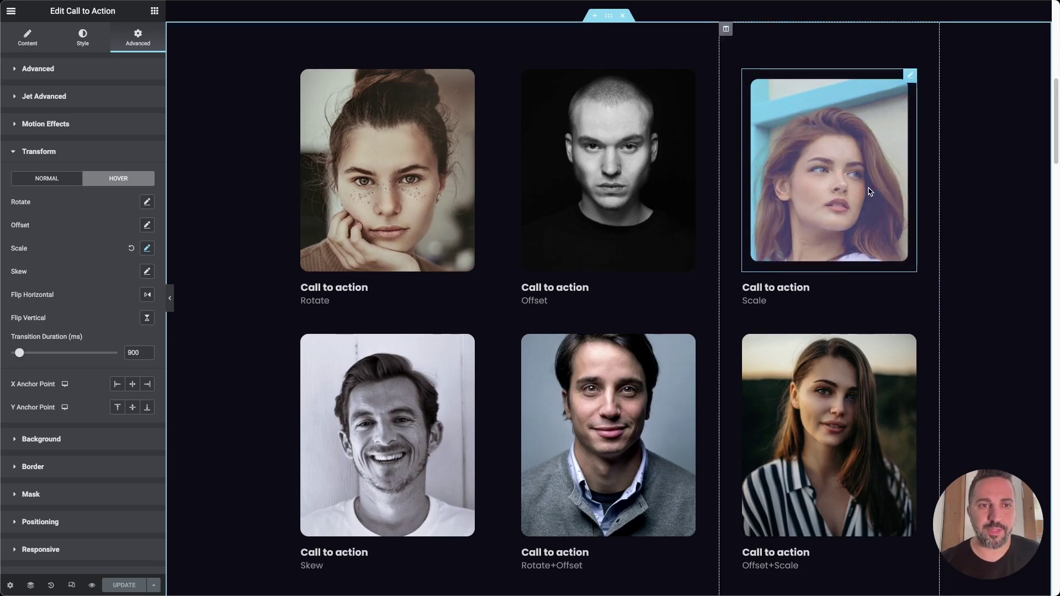
scroll(976, 213, "down", 1)
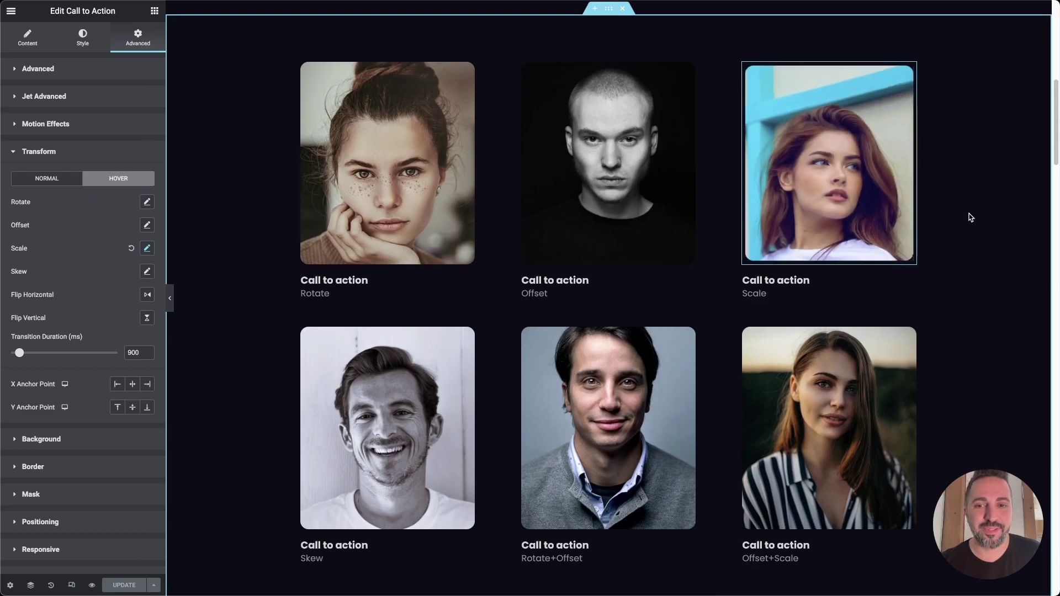
scroll(387, 342, "down", 2)
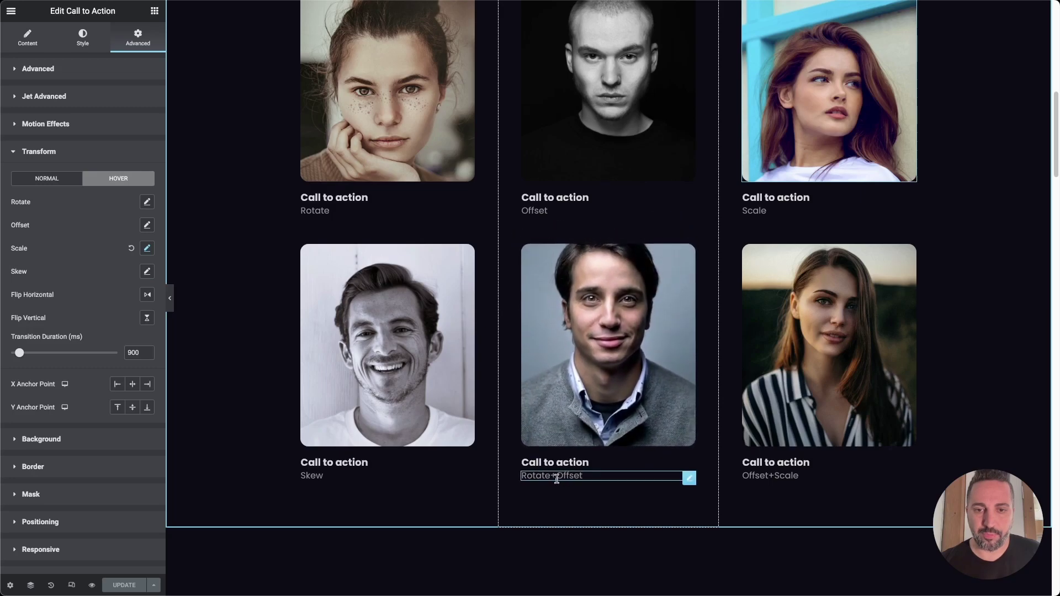
Check the Rotate+Offset card's hover Rotate -5 and Offset 5/-10, and set X Anchor Point to Left
left_click(564, 419)
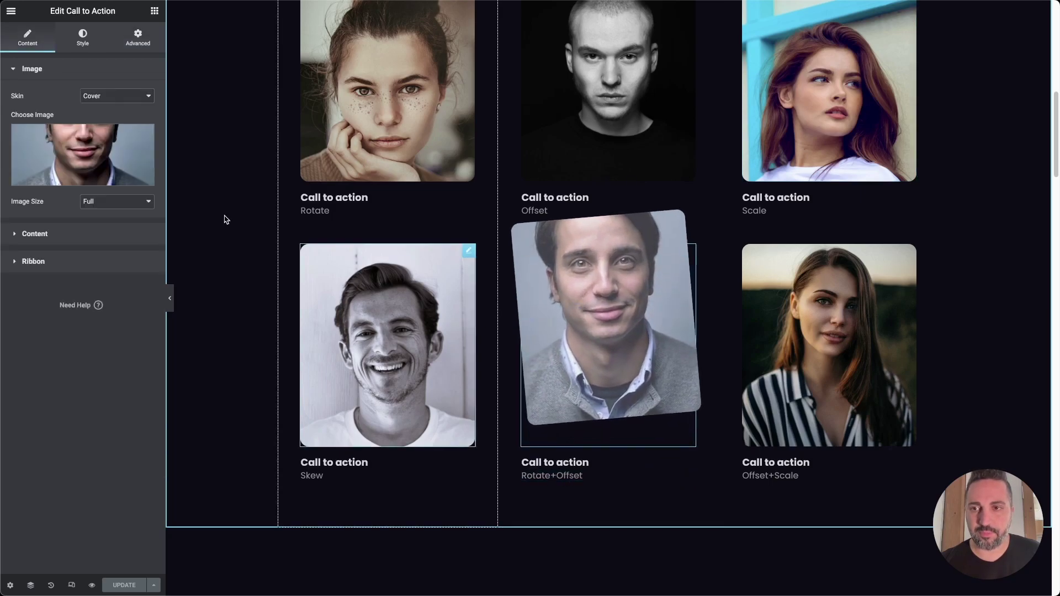
left_click(138, 37)
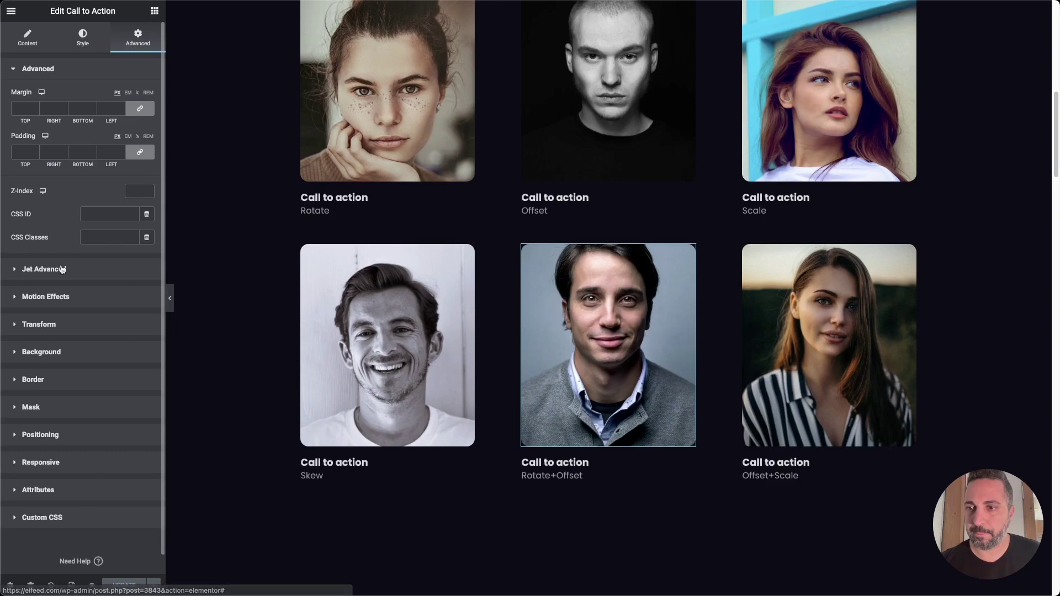
left_click(55, 323)
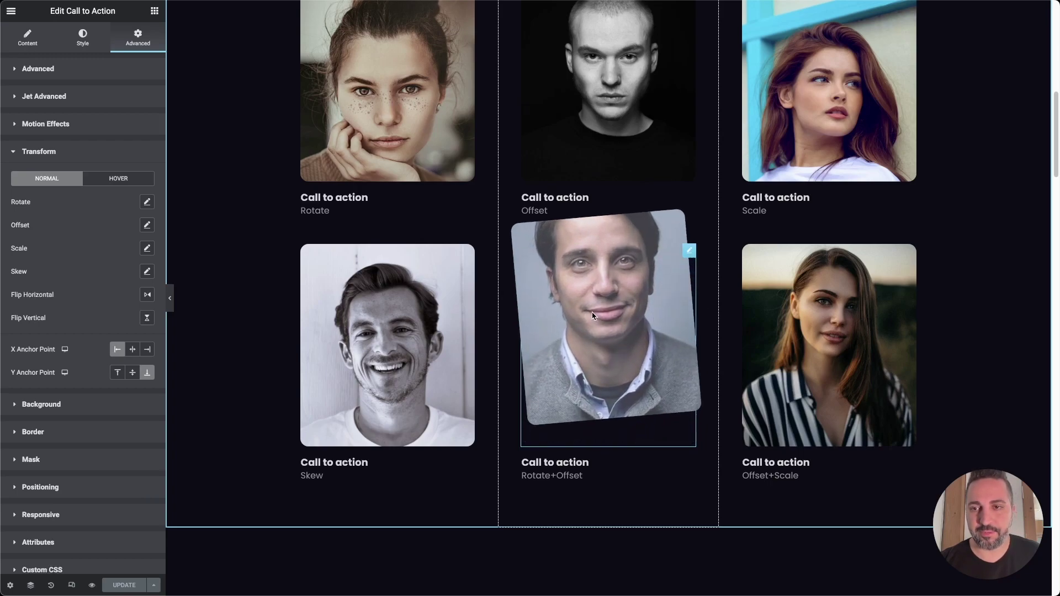
left_click(98, 179)
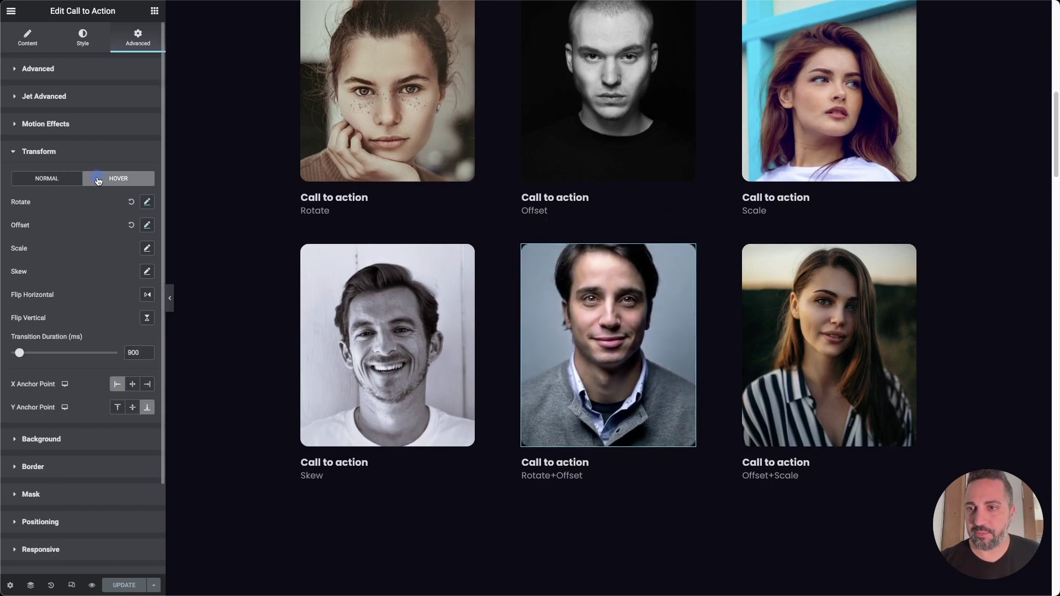
left_click(147, 203)
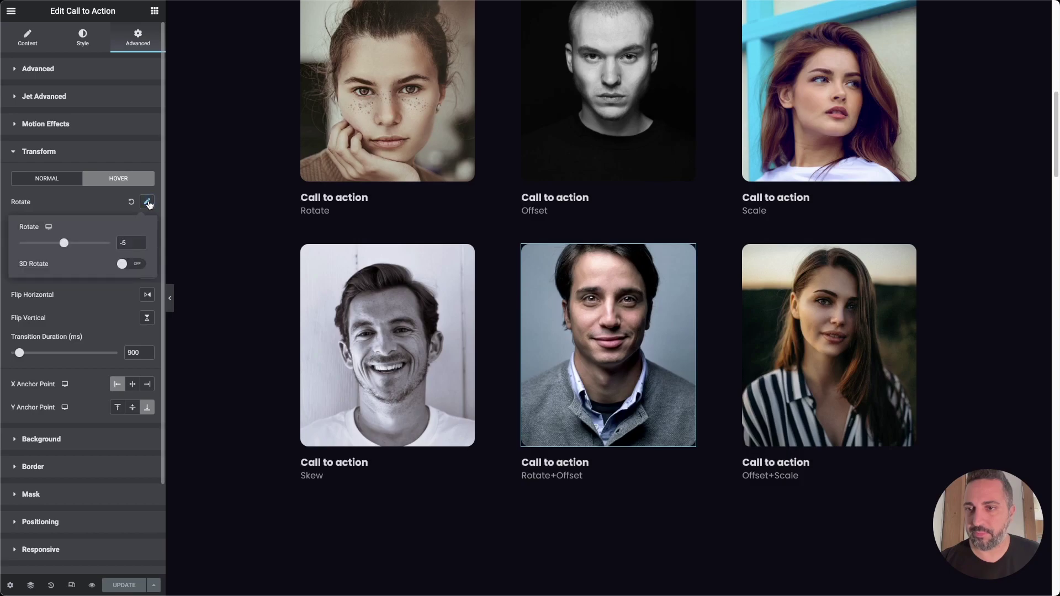
left_click(147, 203)
left_click(147, 226)
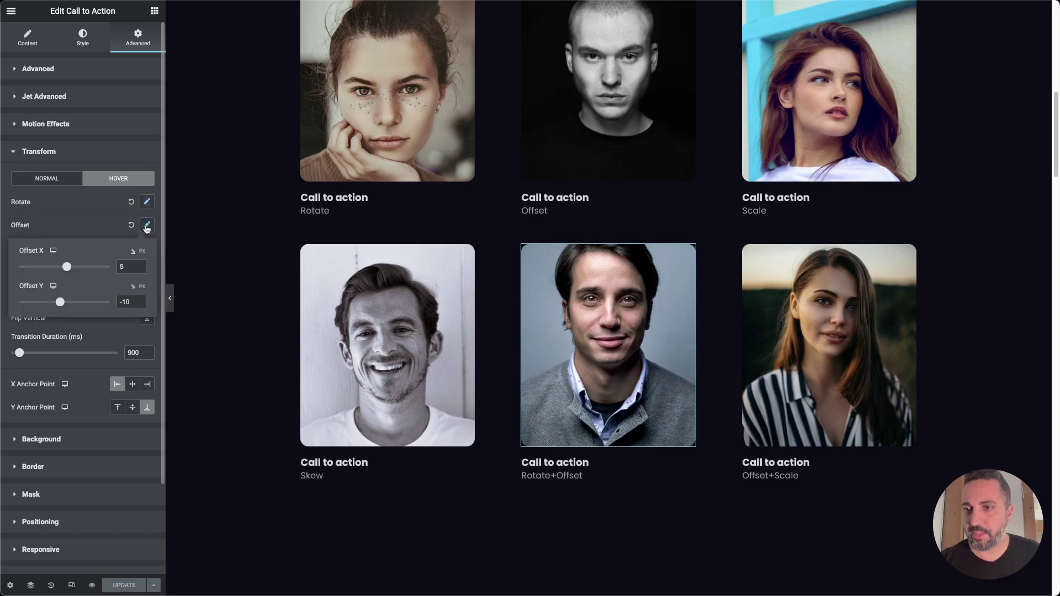
left_click(147, 226)
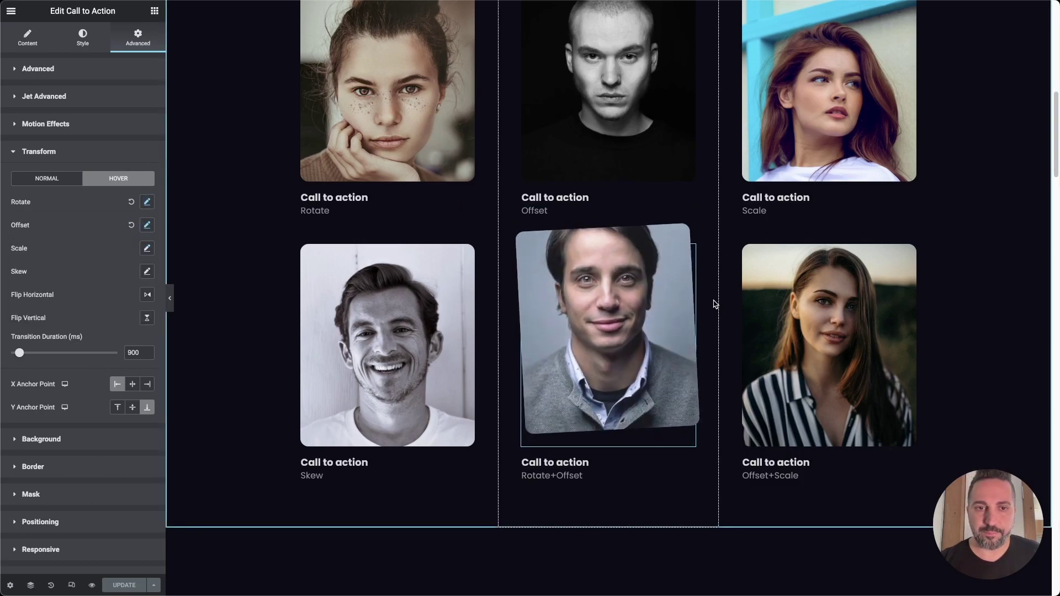
left_click(123, 391)
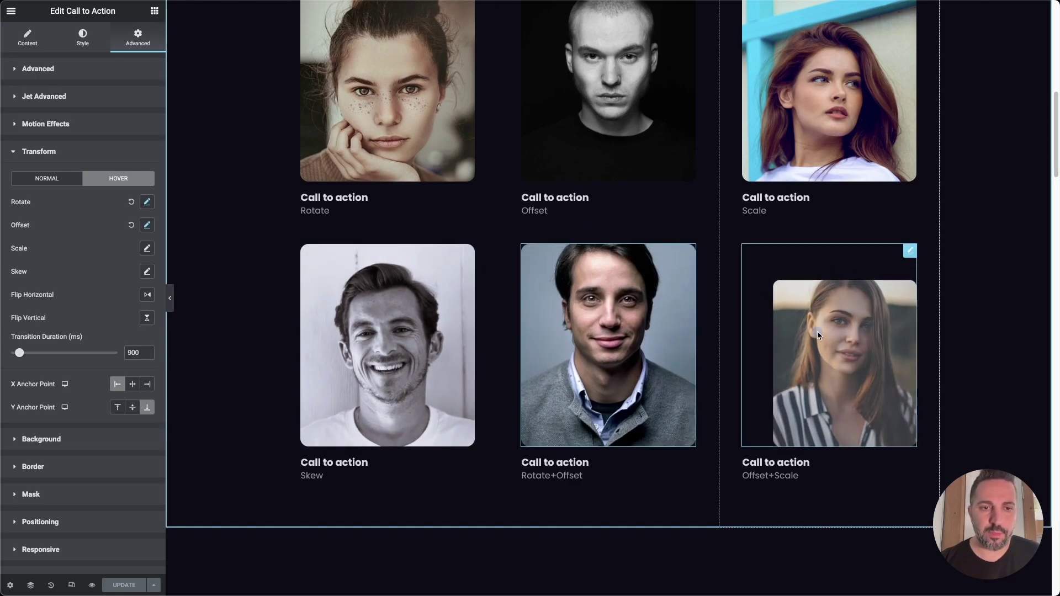
Check the Offset+Scale card's hover transform: Offset 10 px X and Y, Scale 0.8
left_click(773, 327)
left_click(128, 43)
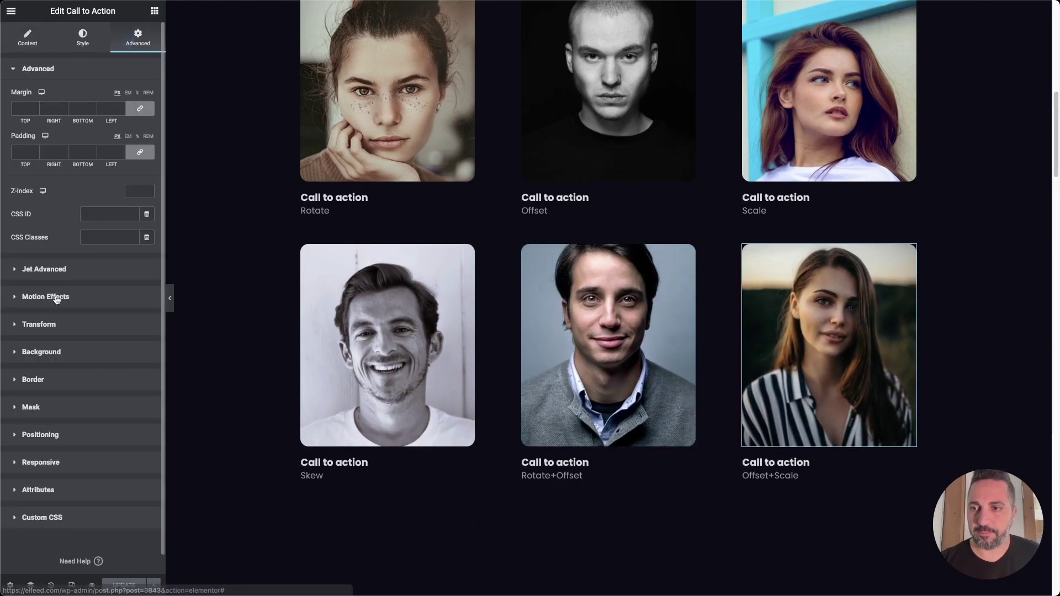
left_click(54, 324)
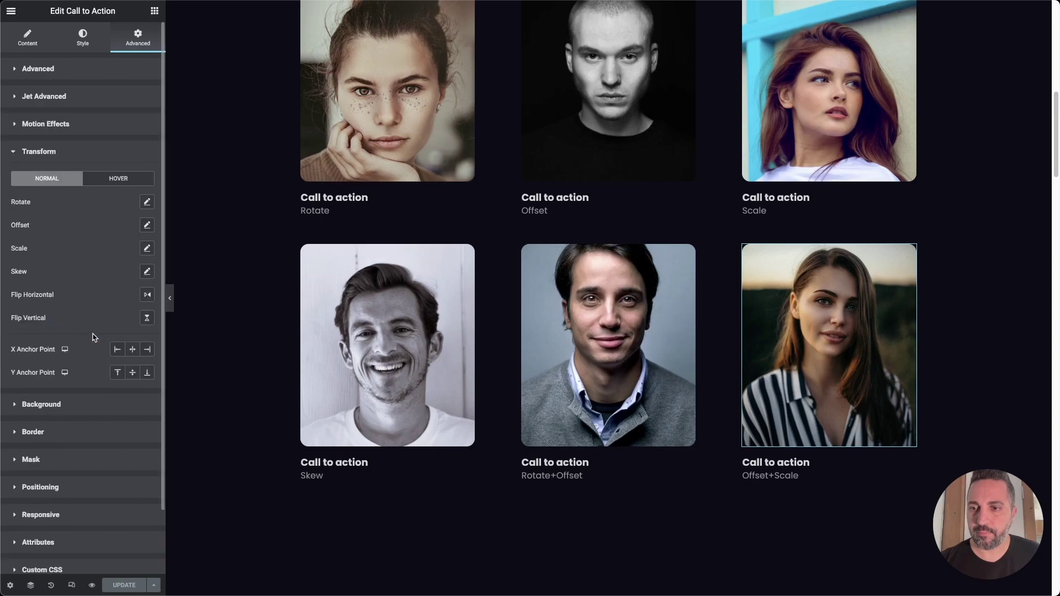
left_click(117, 180)
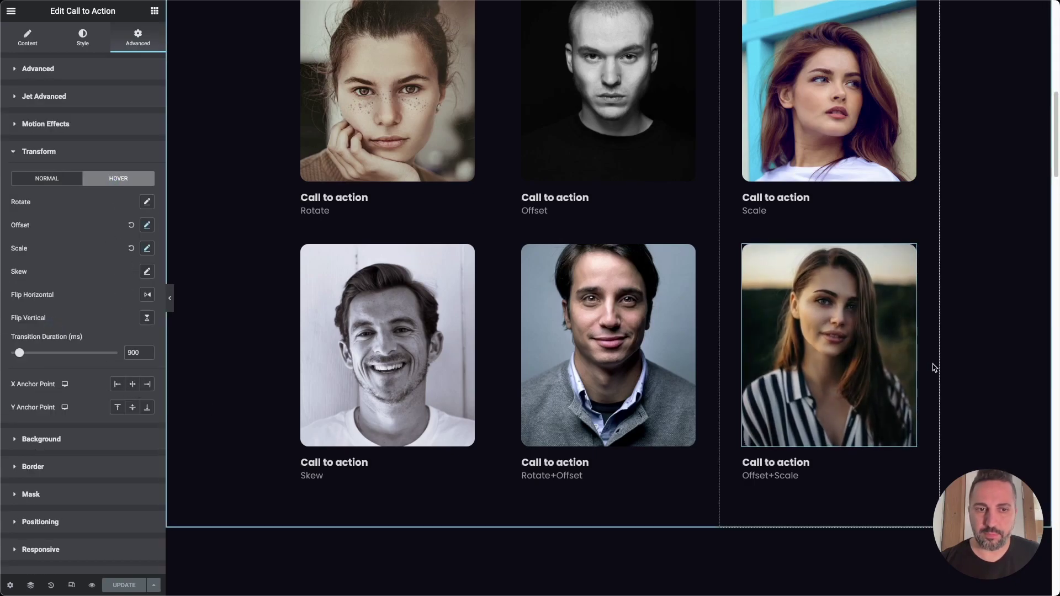
left_click(147, 226)
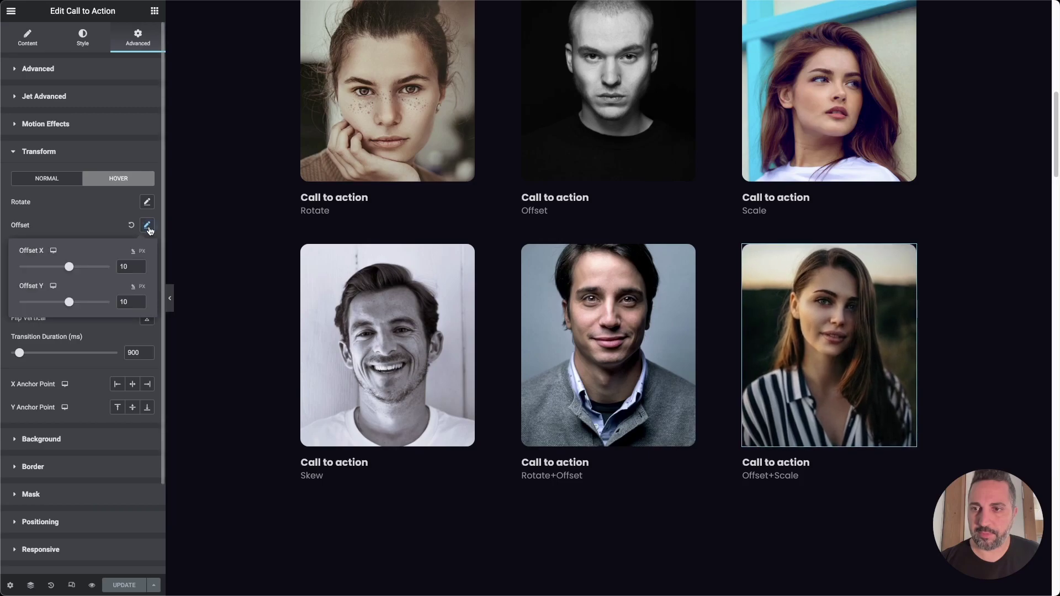
left_click(147, 226)
left_click(147, 249)
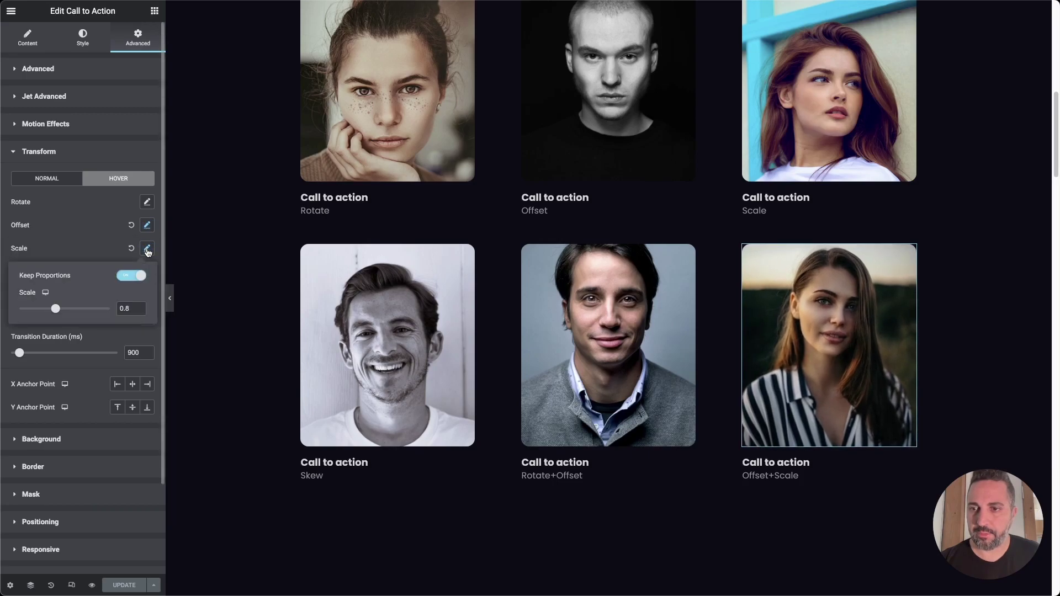
left_click(147, 249)
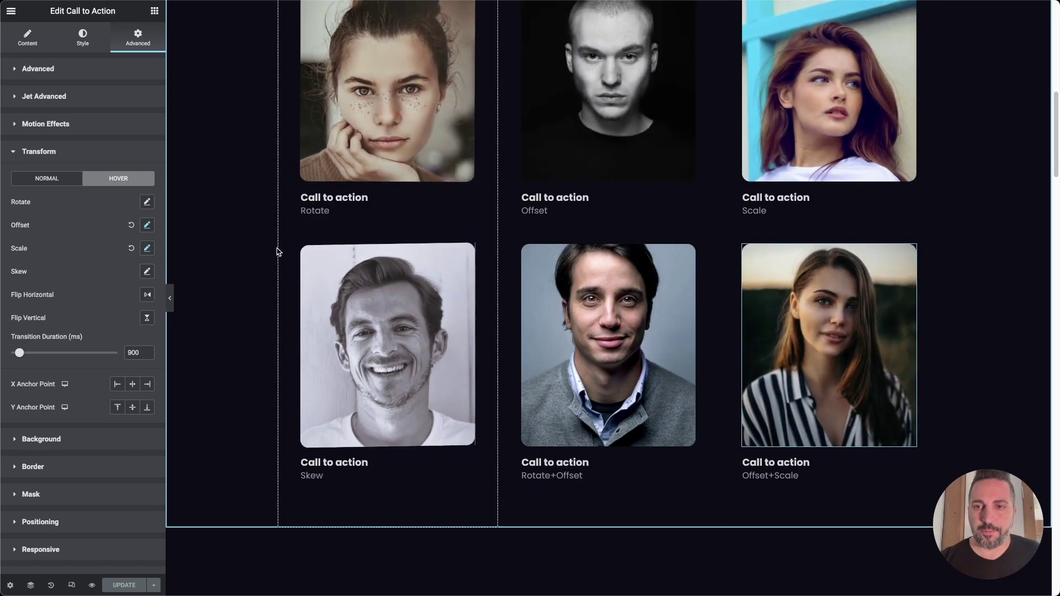
scroll(258, 218, "down", 3)
scroll(254, 213, "down", 8)
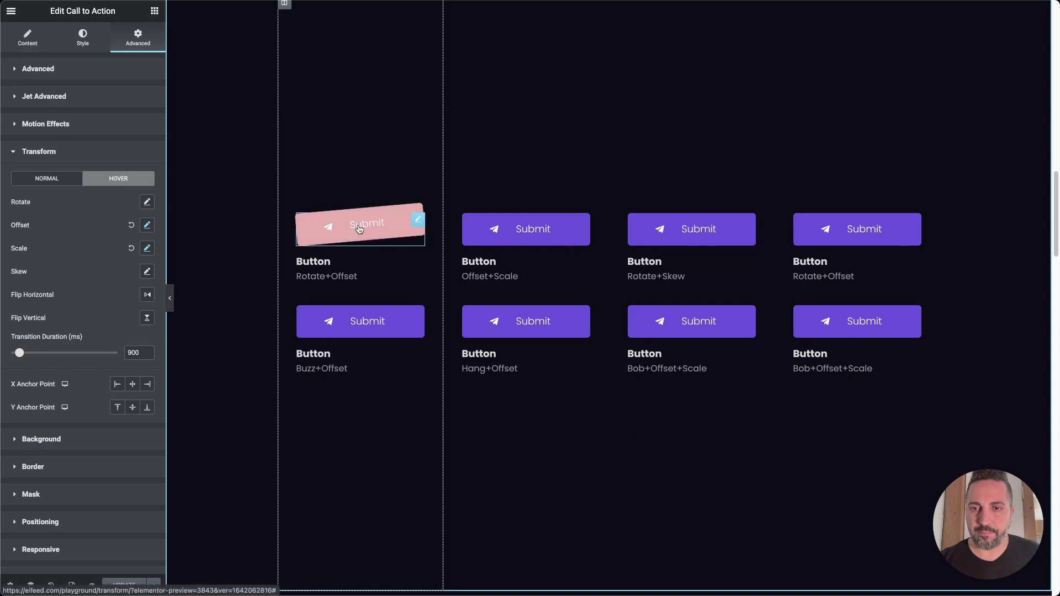
Show the first Submit button's hover style and its hover Rotate, Offset and 300 ms transition
left_click(383, 239)
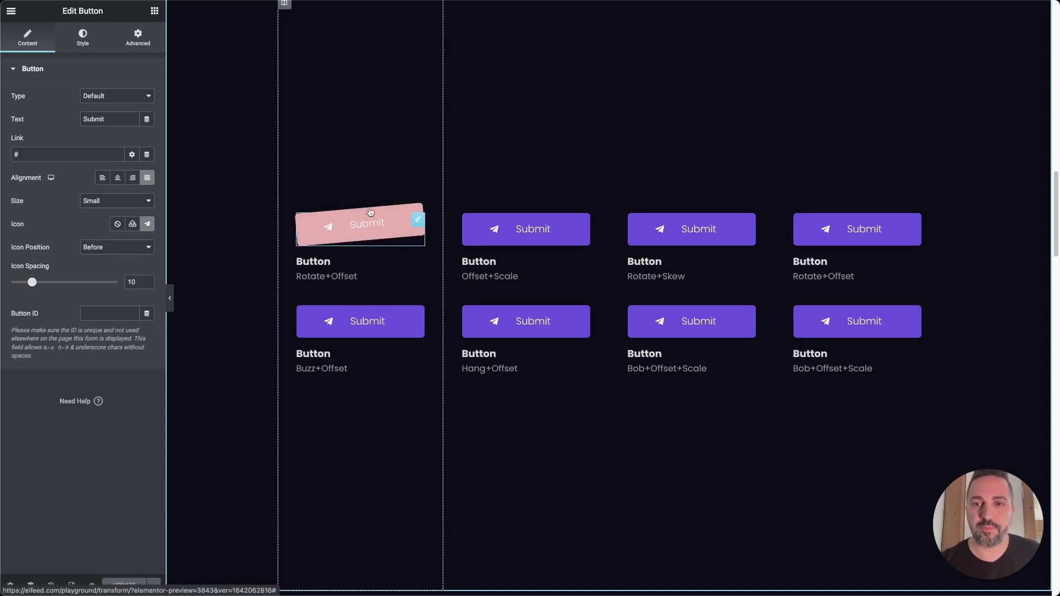
left_click(80, 46)
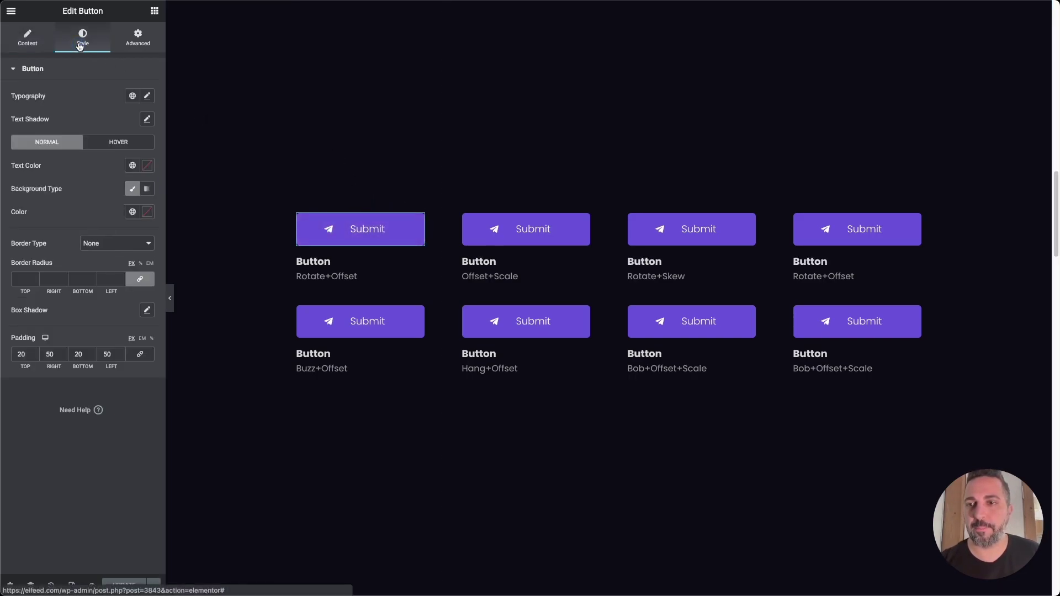
scroll(385, 115, "up", 5)
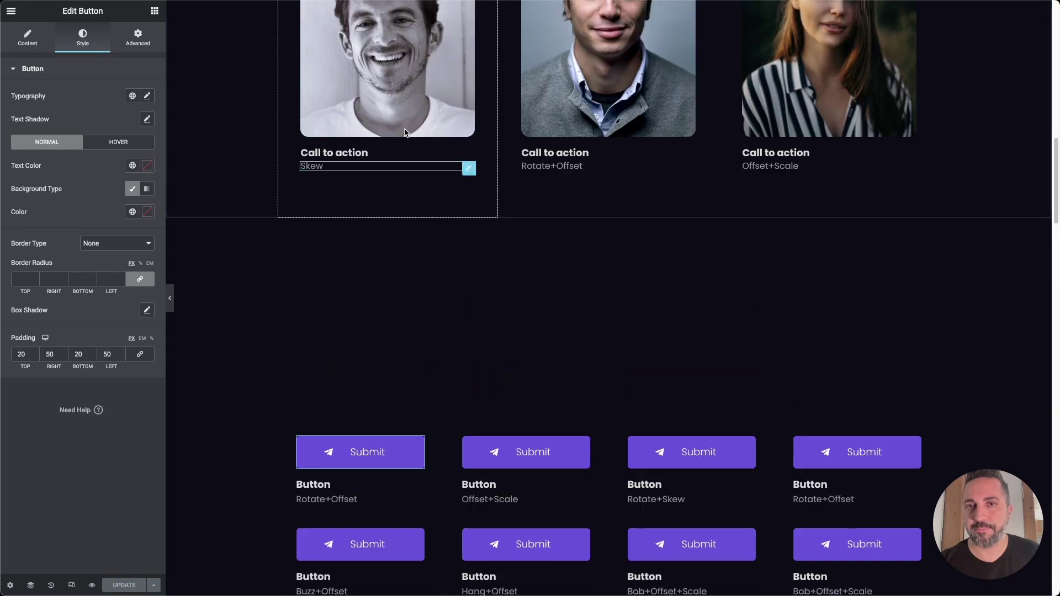
scroll(350, 232, "down", 5)
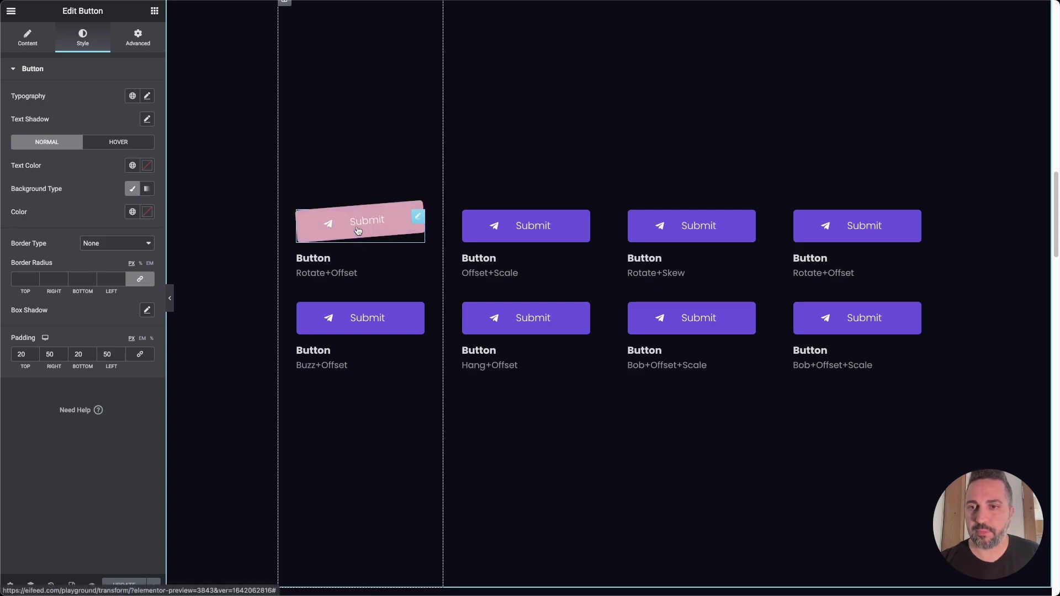
left_click(108, 144)
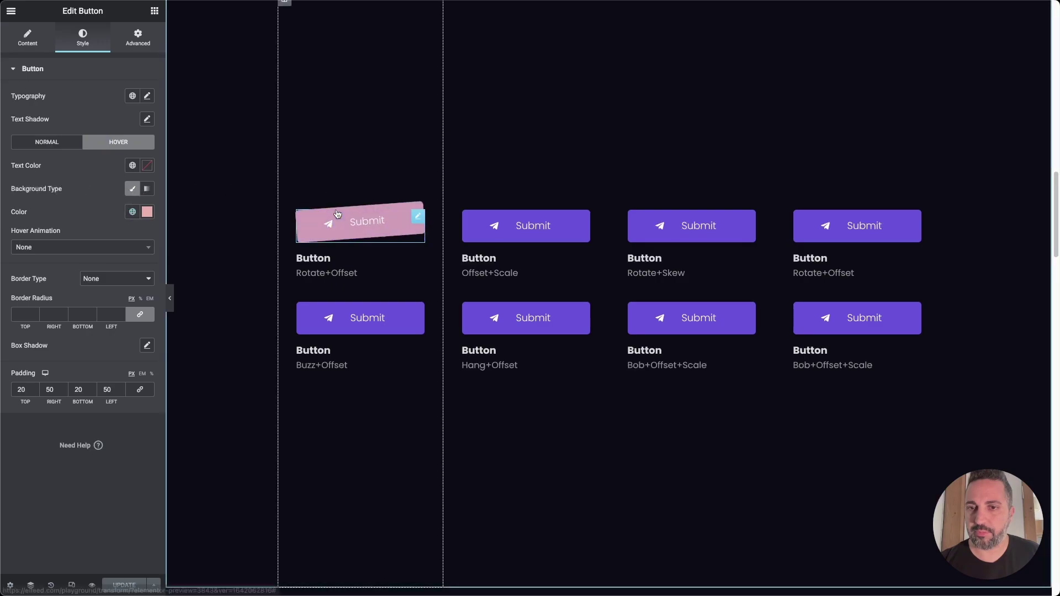
left_click(135, 49)
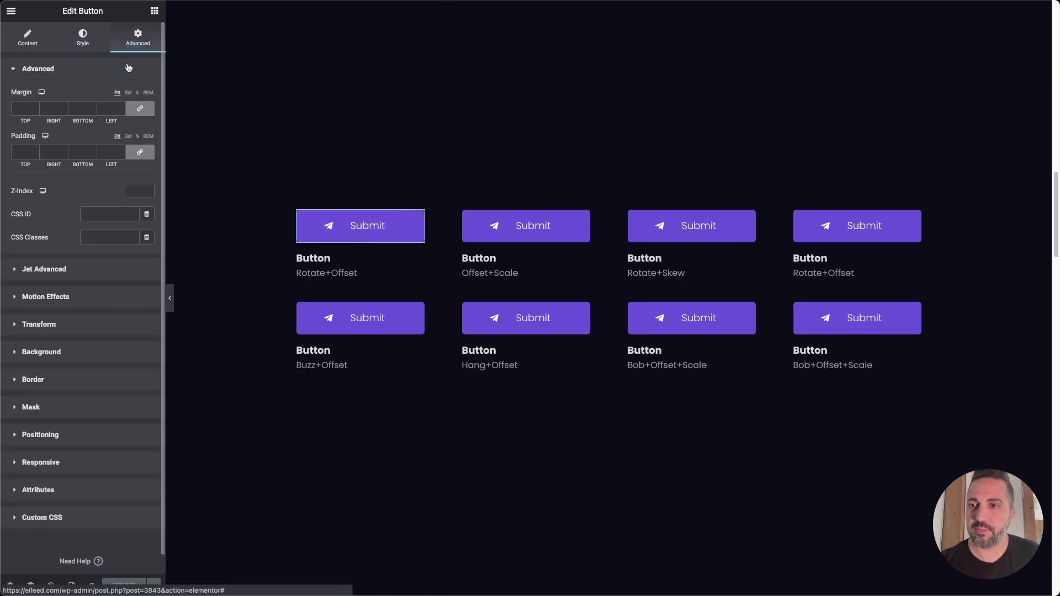
left_click(59, 323)
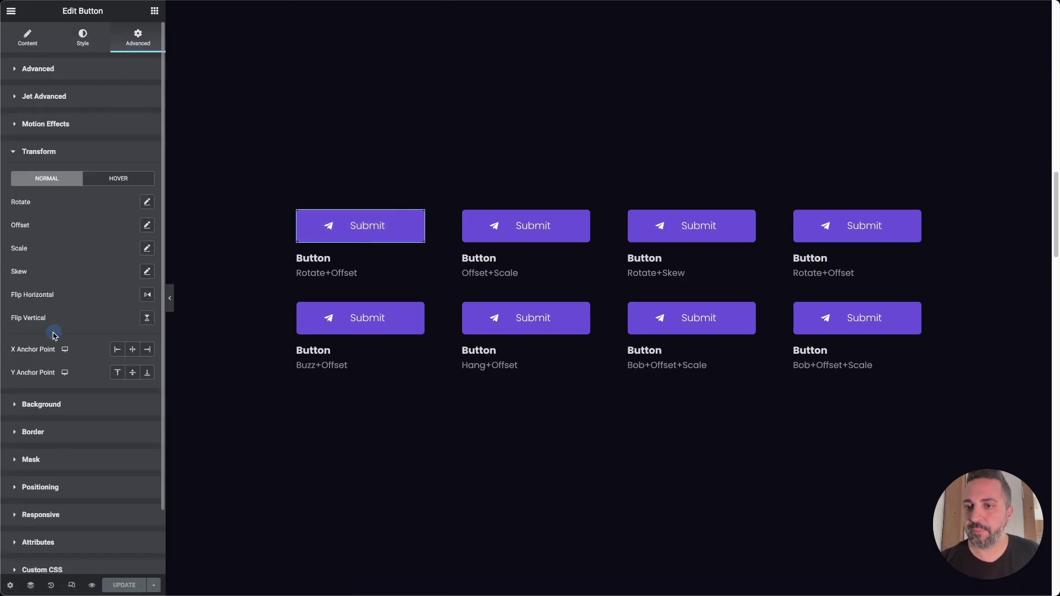
left_click(125, 180)
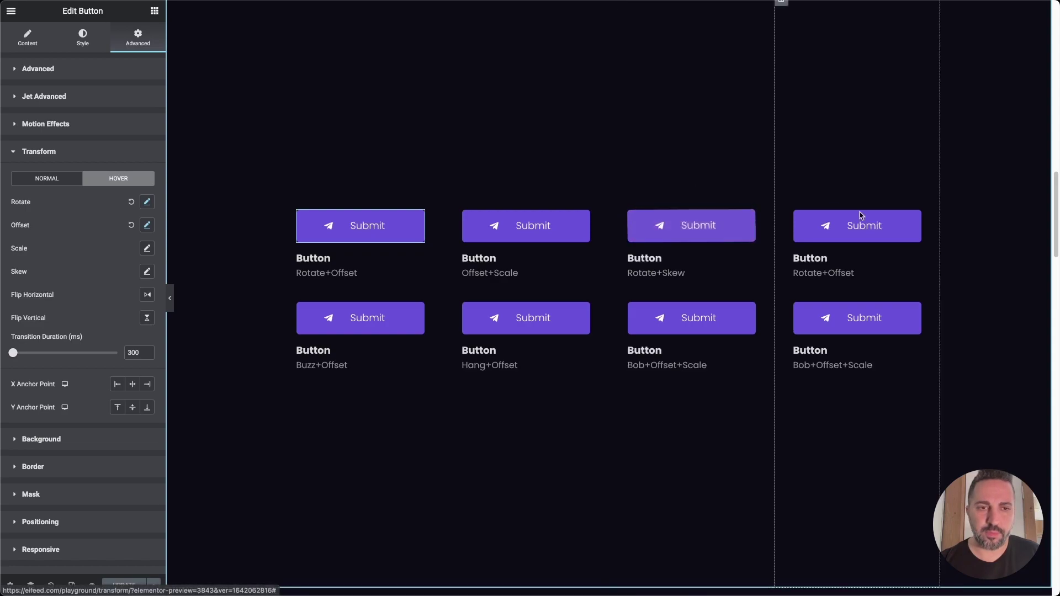
Show the Buzz+Offset button's pink Buzz hover style, then select the Bob+Offset+Scale caption
left_click(869, 243)
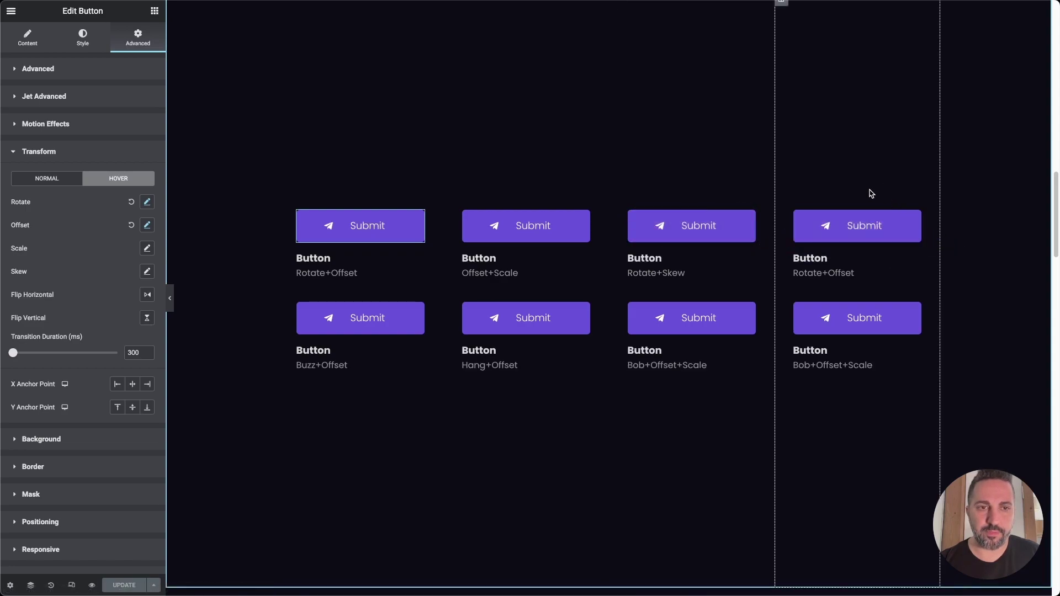
left_click(378, 317)
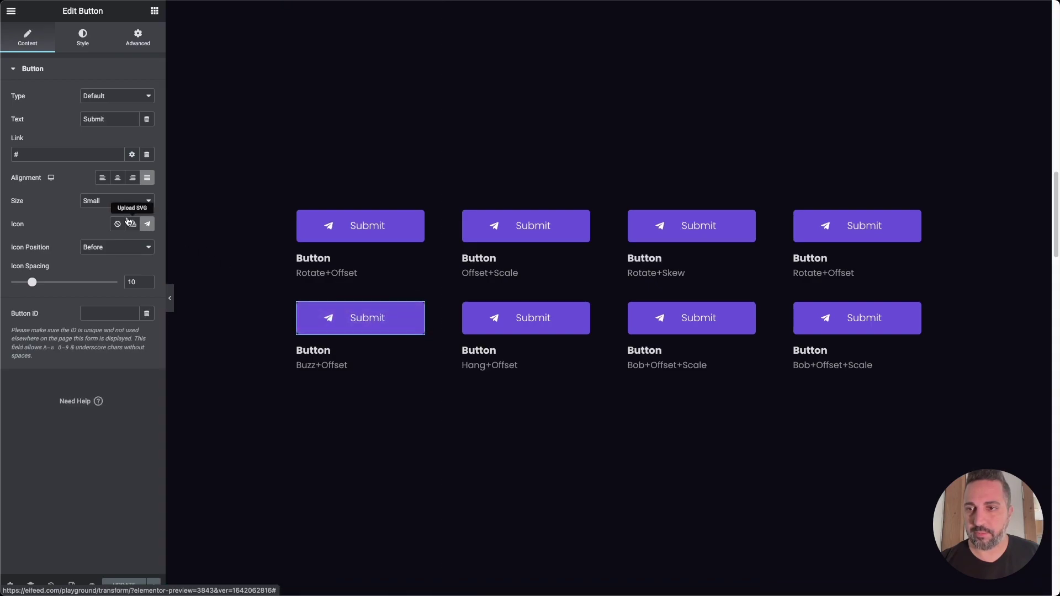
left_click(78, 40)
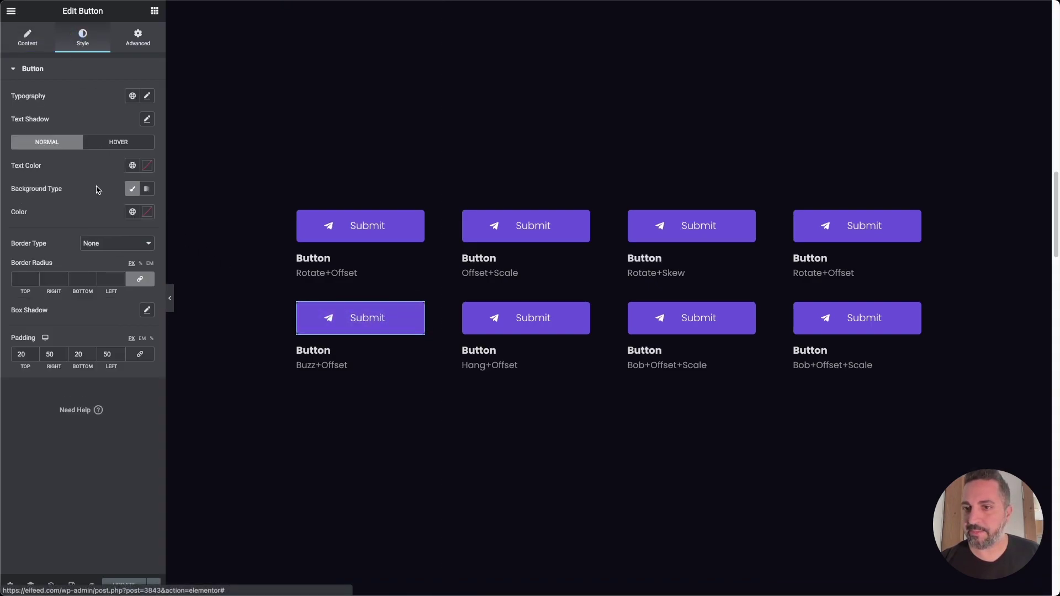
left_click(111, 148)
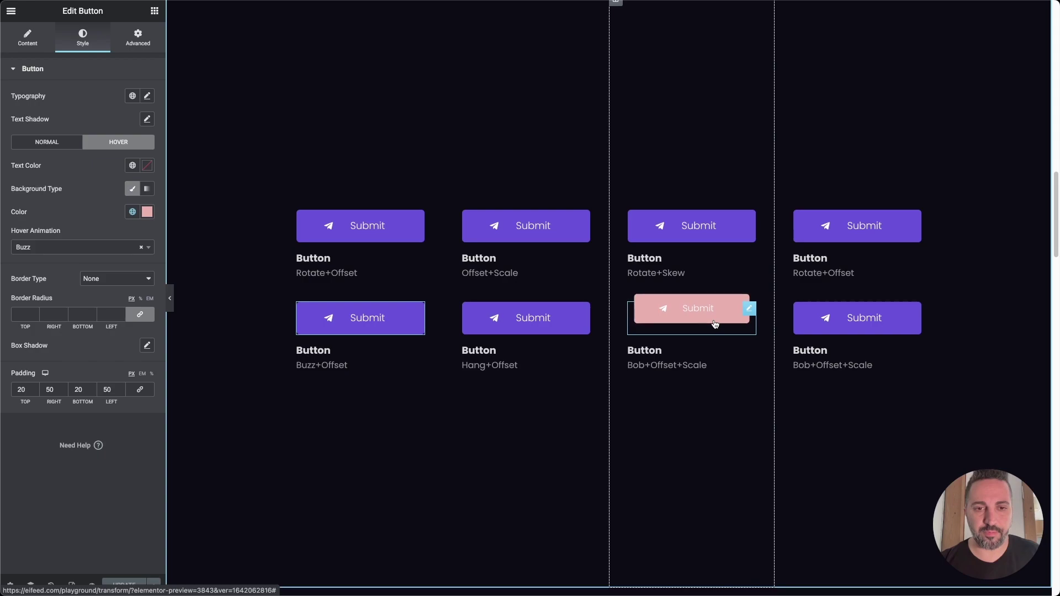
left_click(665, 366)
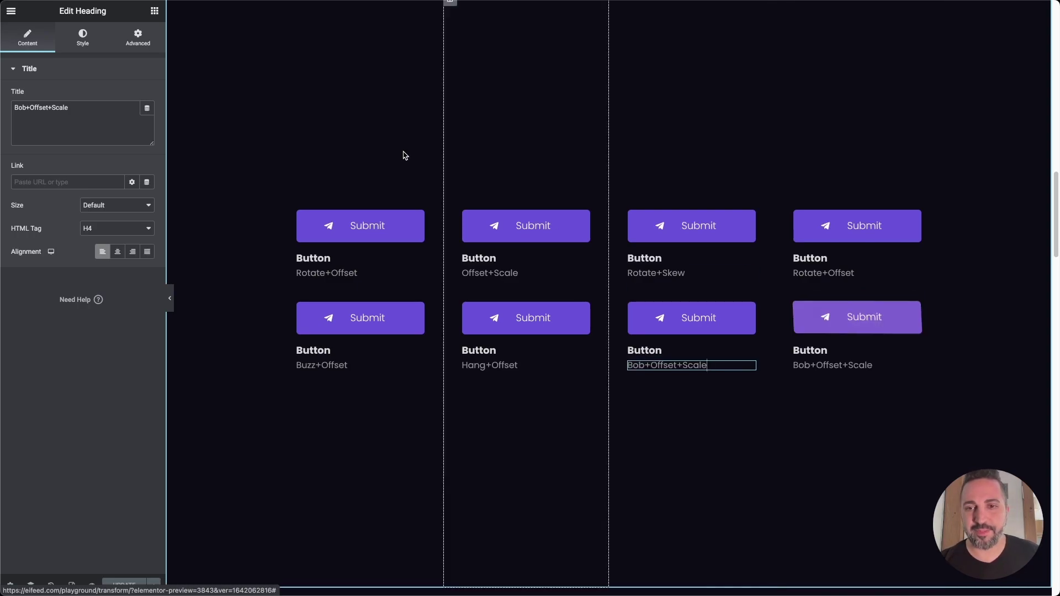
Scroll to the Home/About/Services/Contact text-path menu and select the Home item
scroll(255, 170, "down", 10)
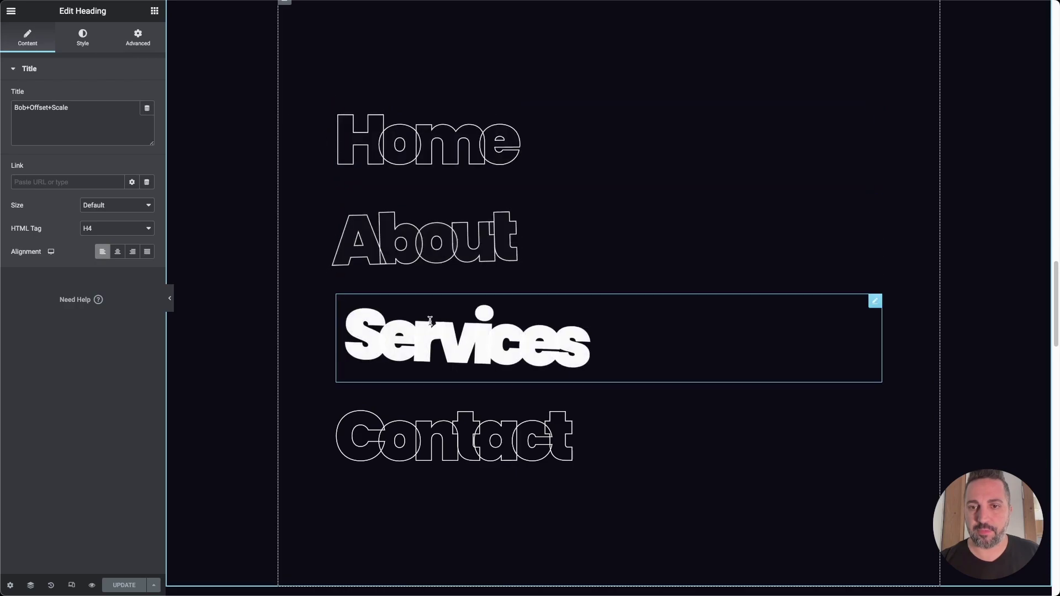
left_click(400, 151)
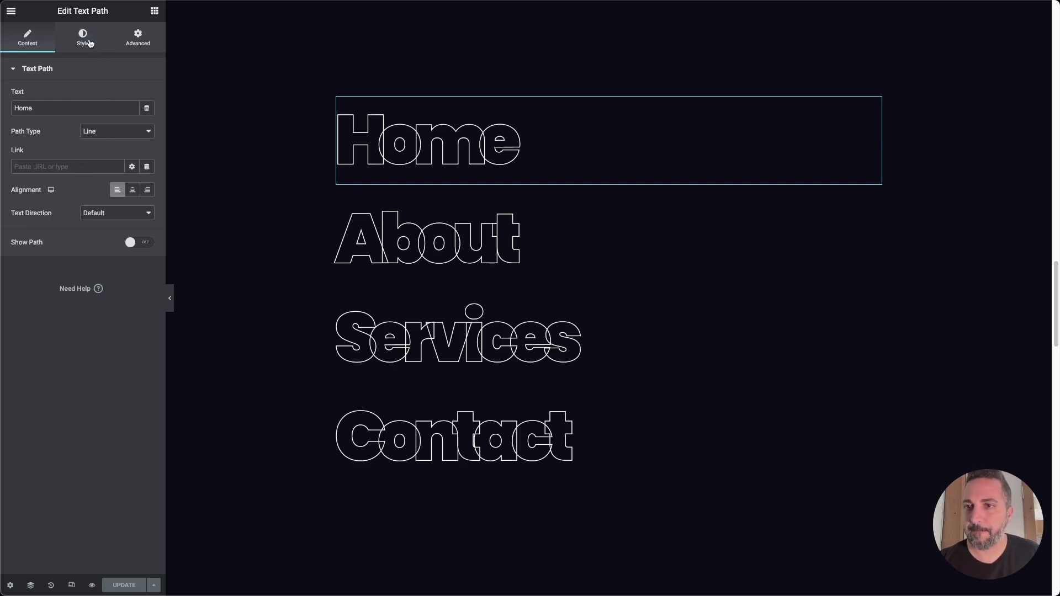
Show the Home text path's white hover colour with 0.3 transition, then expand its Transform settings
left_click(90, 43)
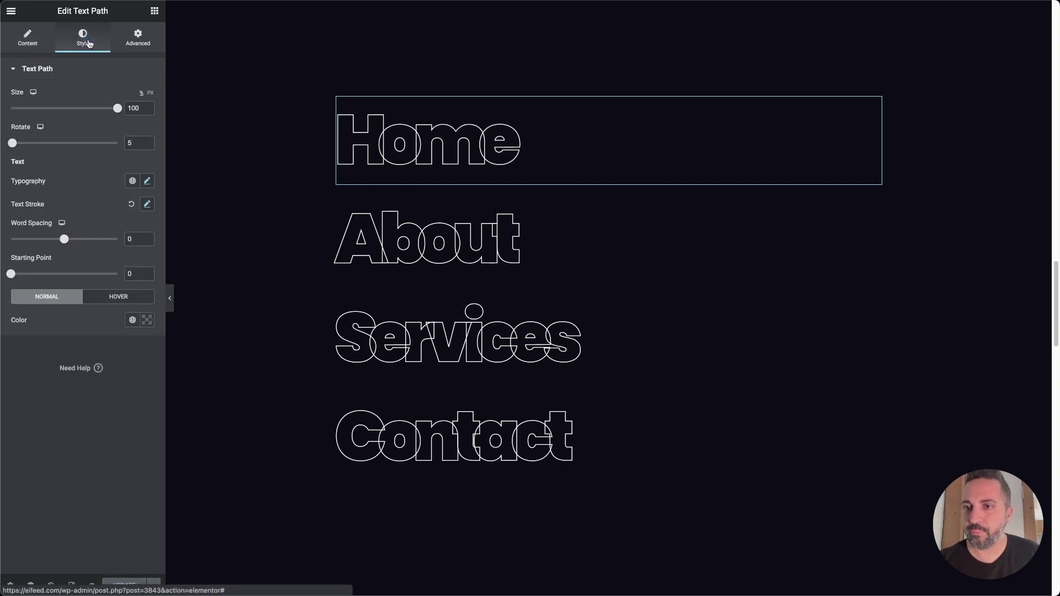
left_click(123, 298)
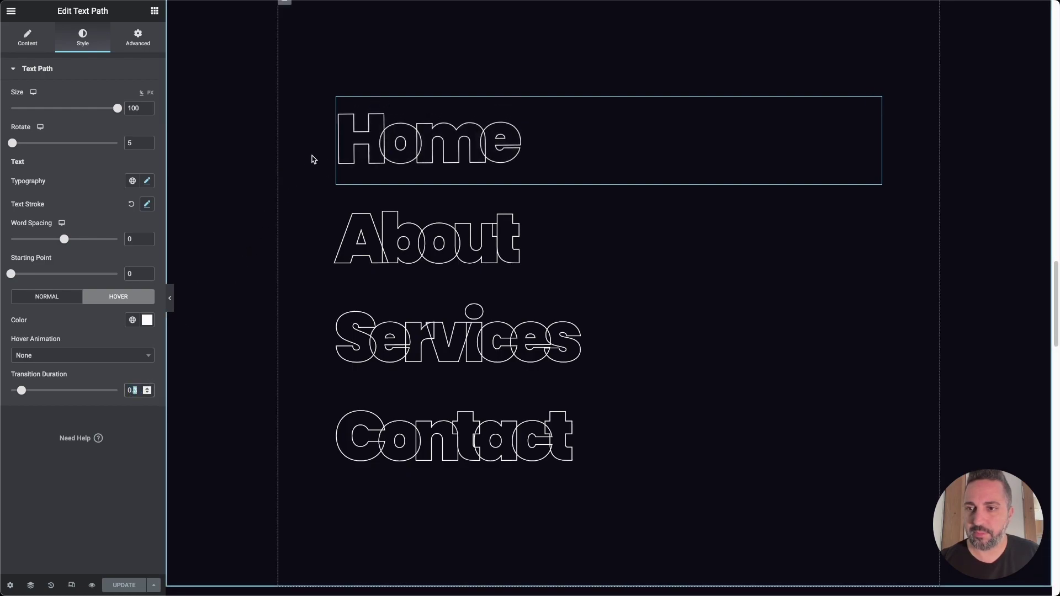
left_click(91, 356)
left_click(91, 358)
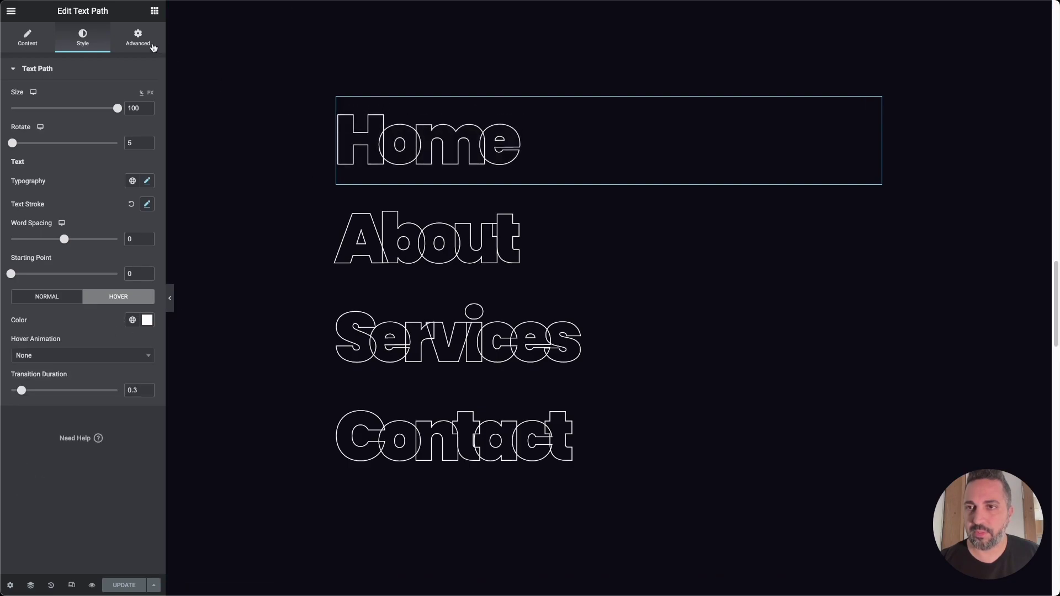
left_click(134, 49)
left_click(48, 326)
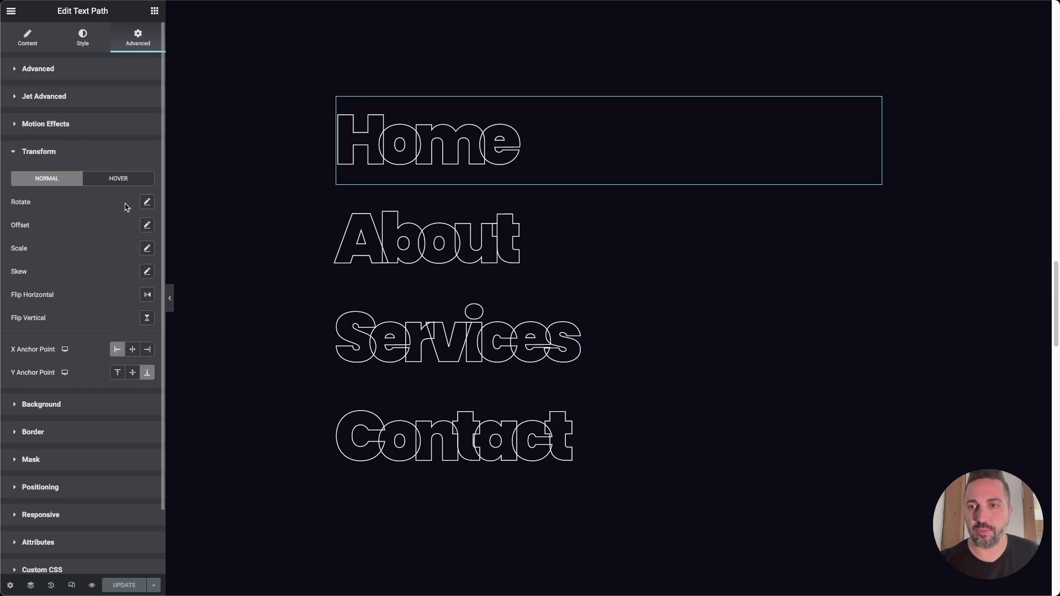
Review the Home item's hover transform: rotate -5 plus an offset shift
left_click(119, 180)
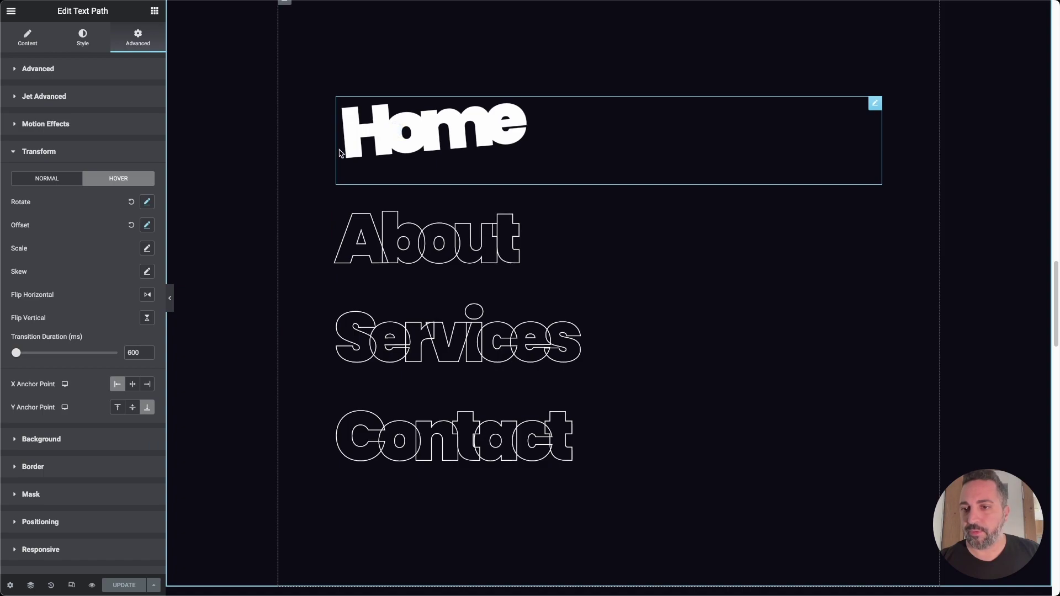
left_click(147, 202)
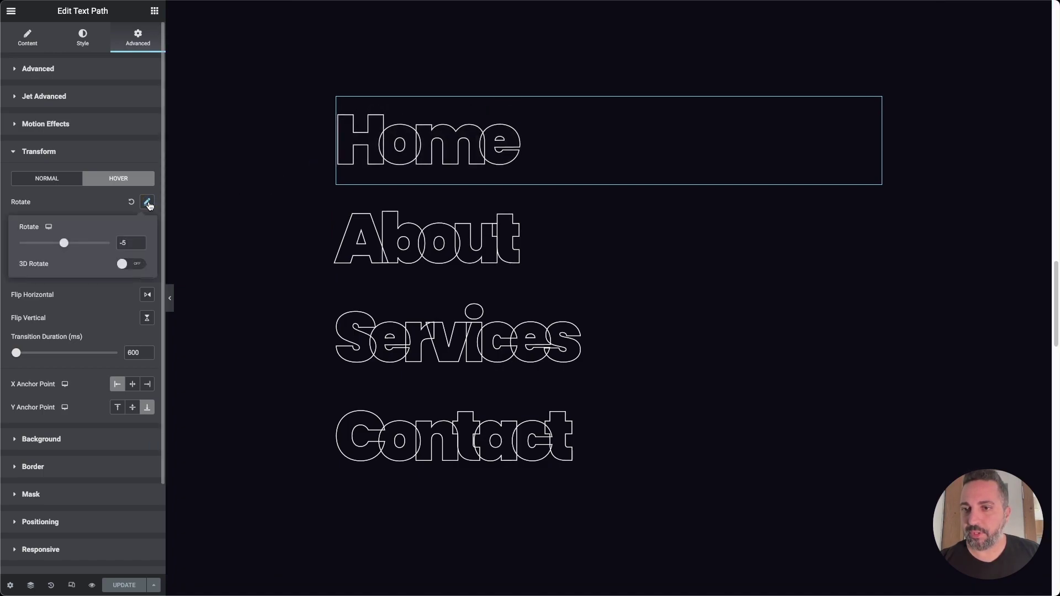
left_click(147, 202)
left_click(148, 225)
left_click(147, 225)
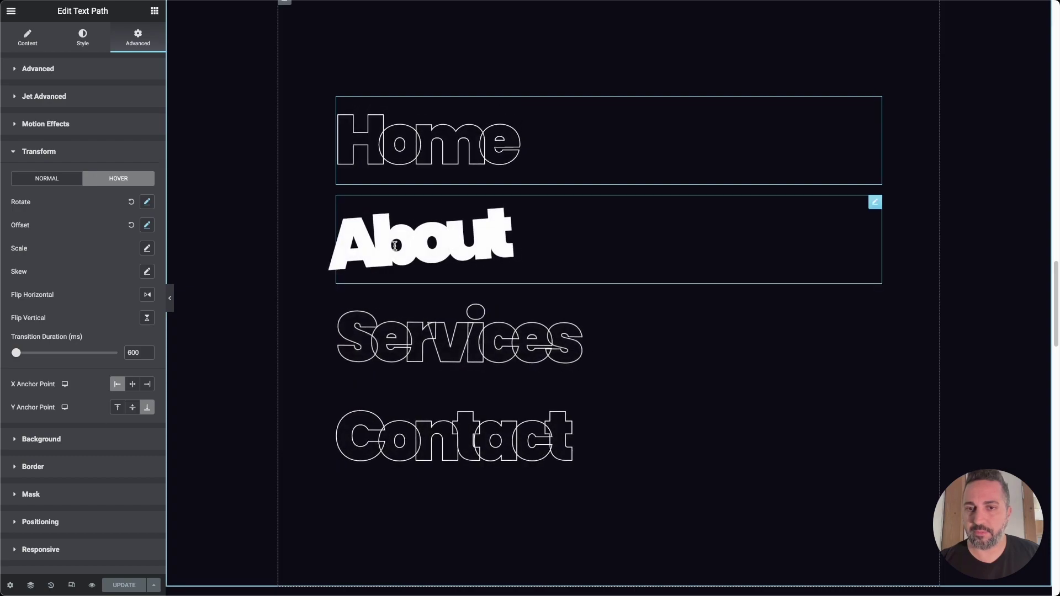
Check the About item's matching hover rotate and offset values, then reselect Home
left_click(359, 232)
left_click(138, 37)
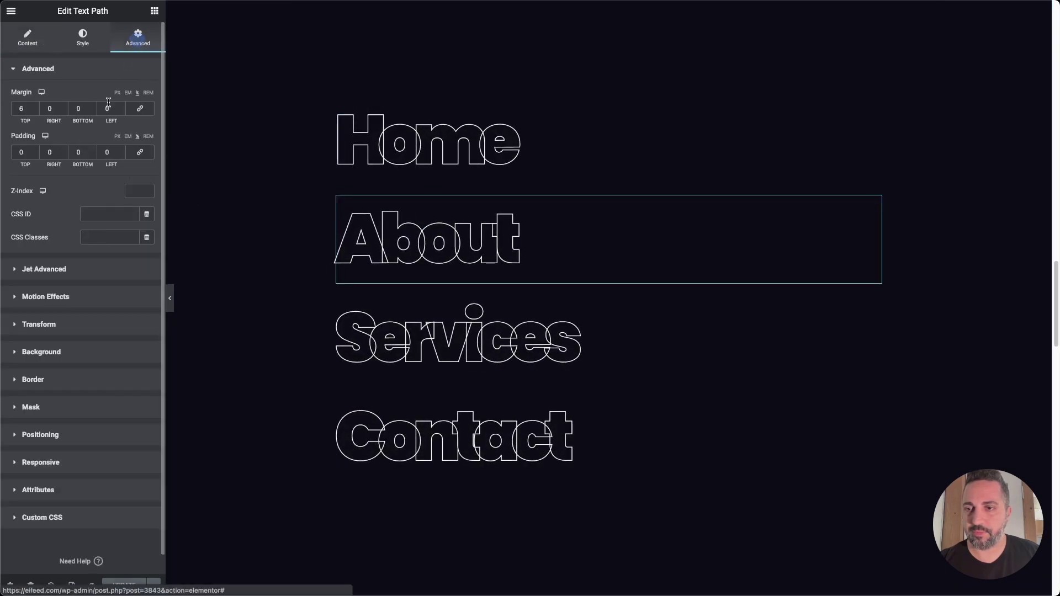
left_click(45, 326)
left_click(131, 185)
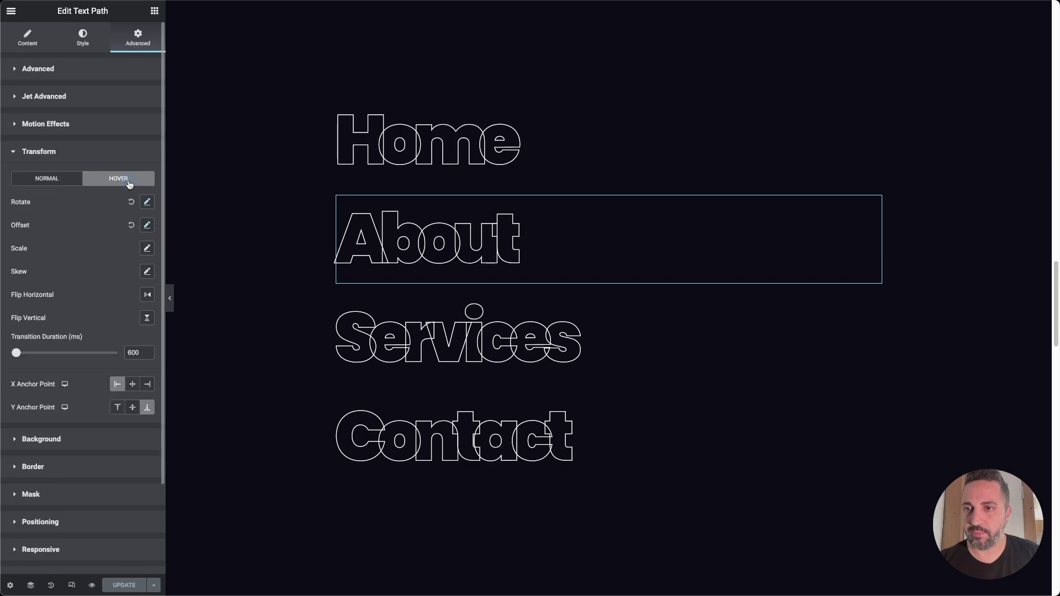
left_click(147, 203)
left_click(147, 203)
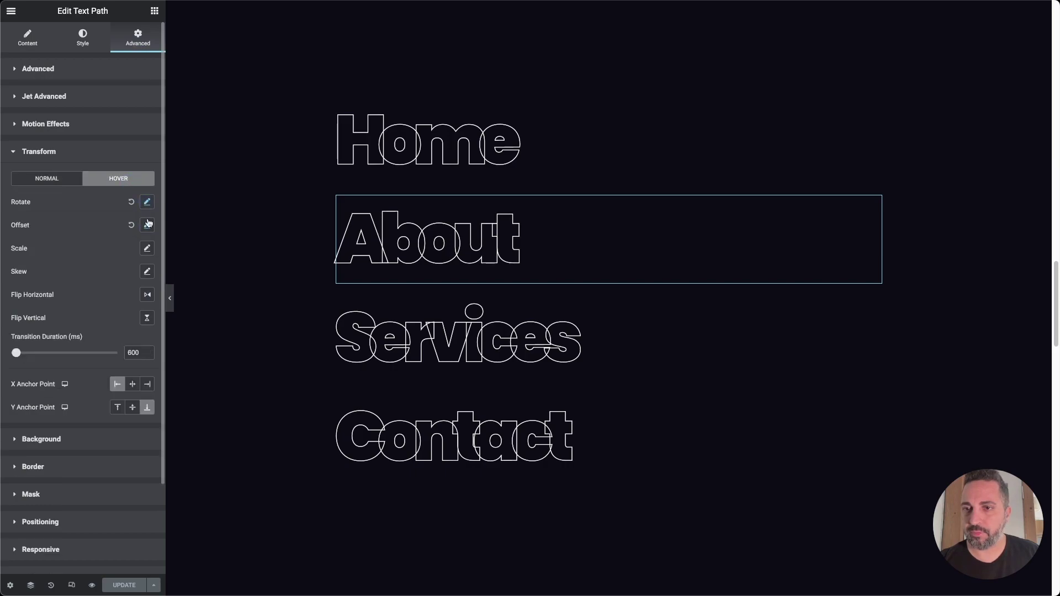
left_click(147, 226)
left_click(147, 225)
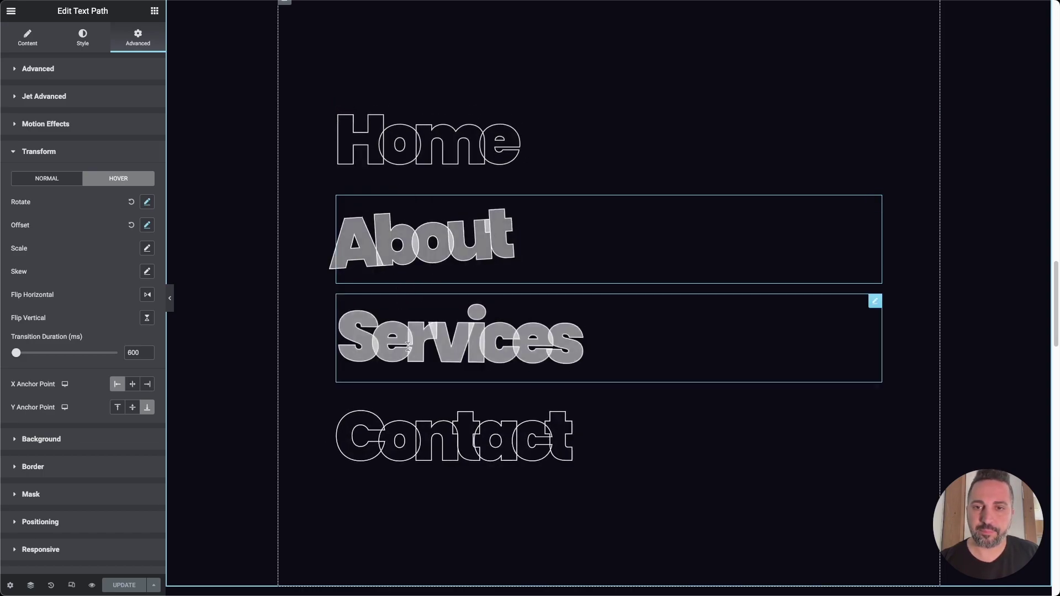
left_click(342, 124)
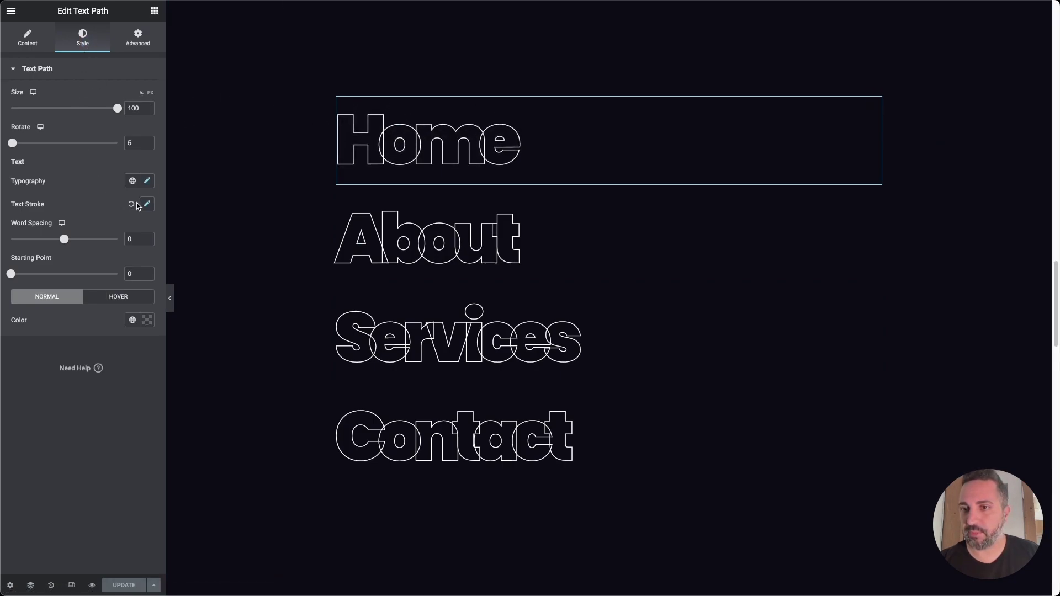
Tighten the Home text path's letter spacing from -4.3 to -4.8
left_click(148, 182)
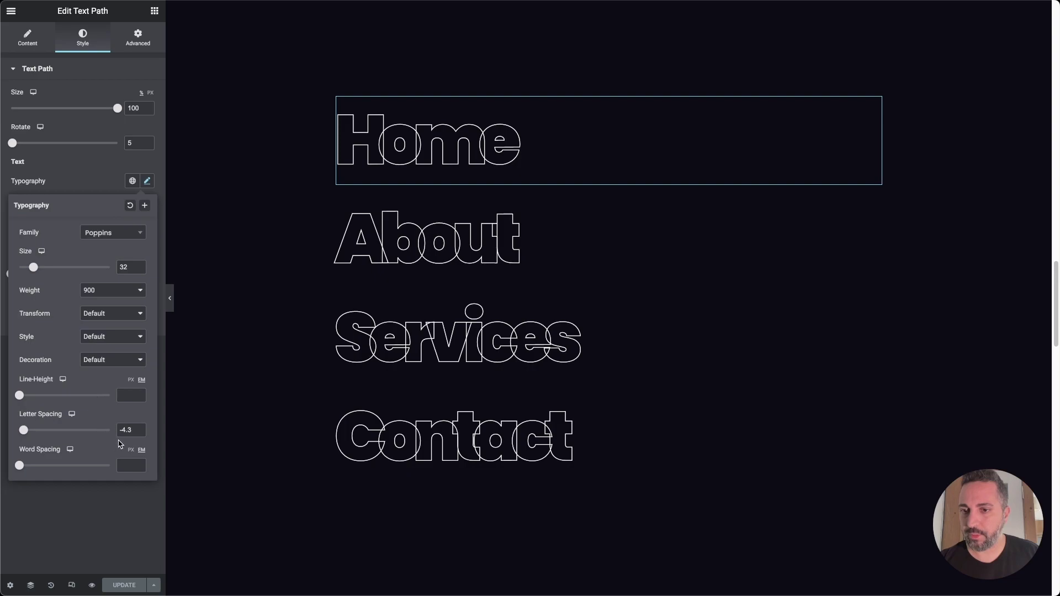
key("Down")
key("Down")
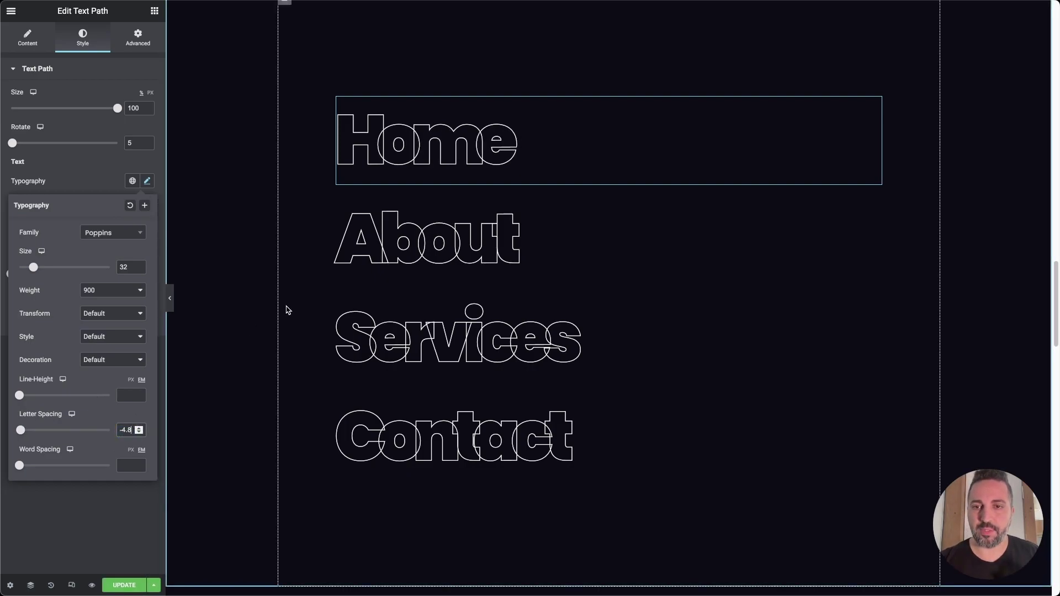
left_click(81, 50)
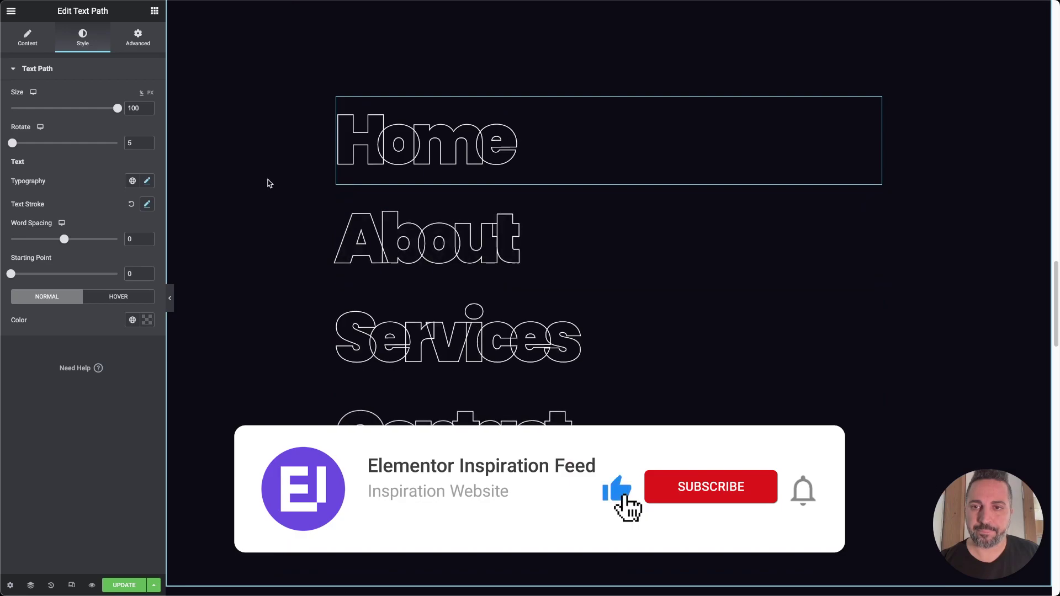
Bring the Cakes, Ice Cream and Cupcakes image cards into view and select the Cakes heading
scroll(262, 182, "down", 6)
scroll(229, 199, "down", 2)
left_click(312, 239)
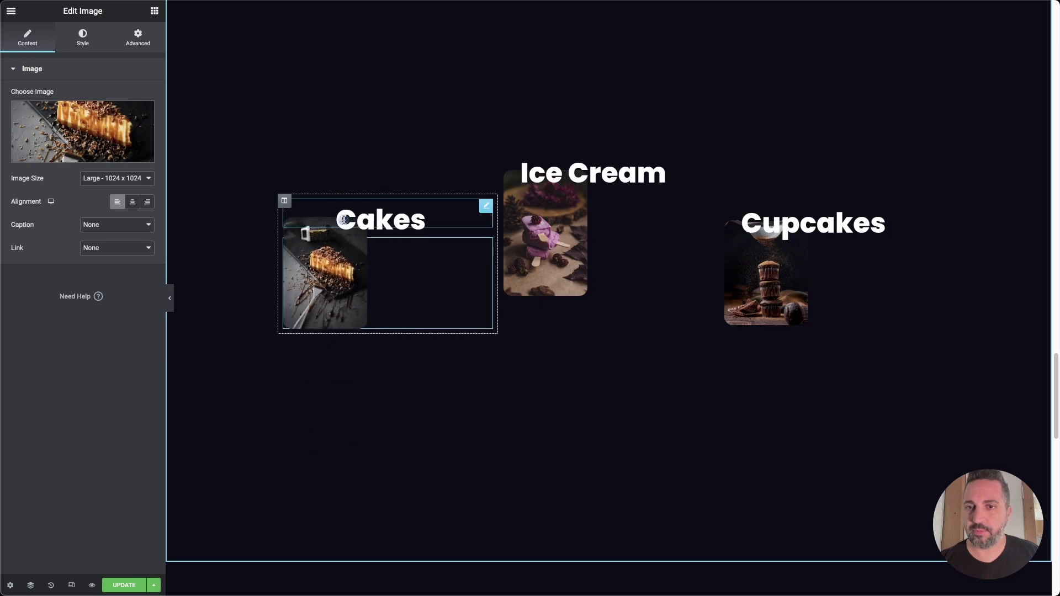
left_click(342, 221)
scroll(344, 221, "down", 1)
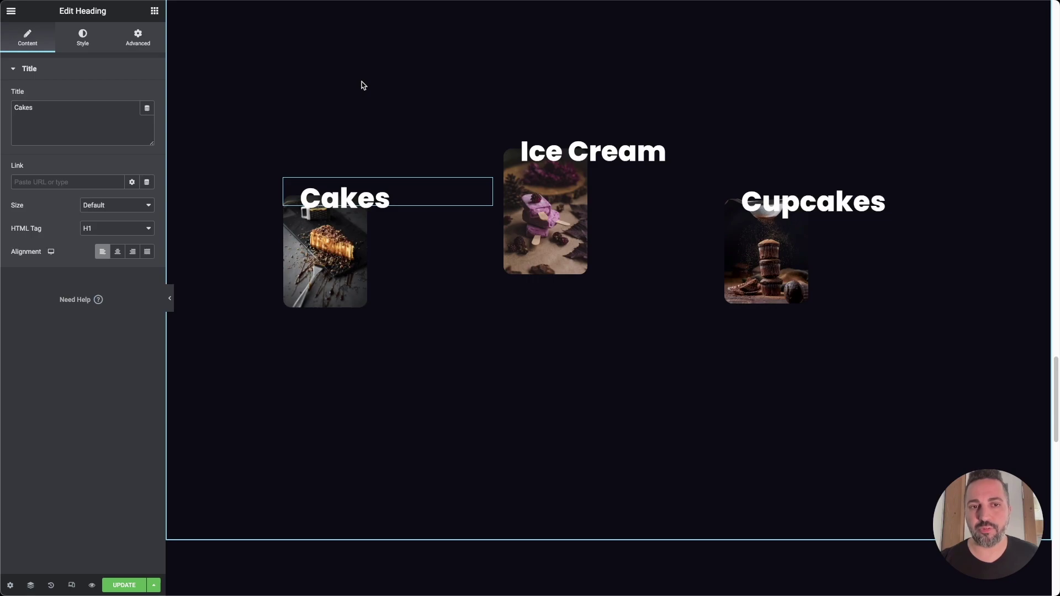
scroll(364, 77, "up", 1)
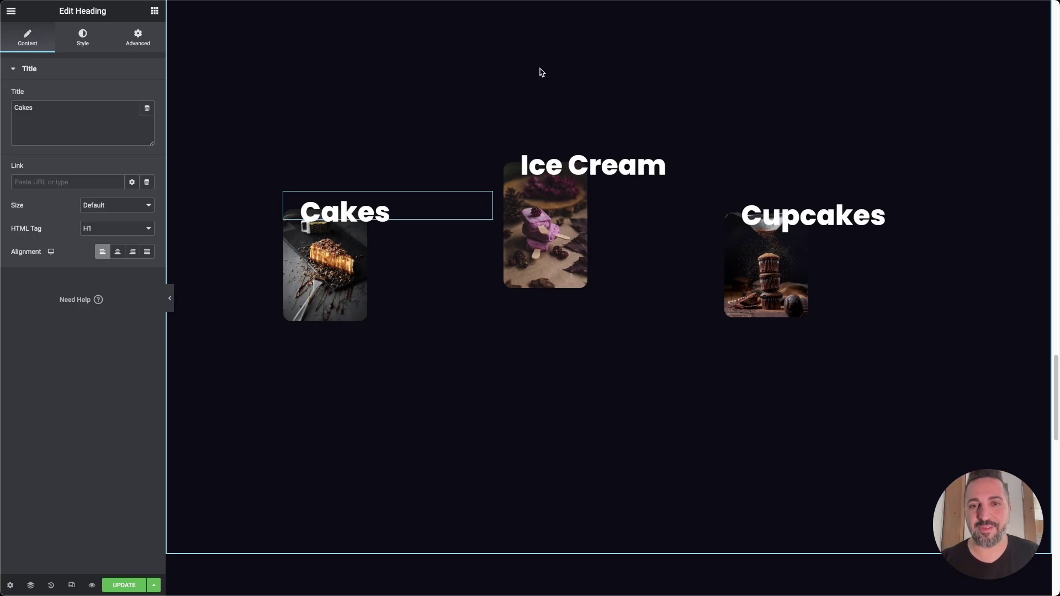
scroll(221, 184, "down", 3)
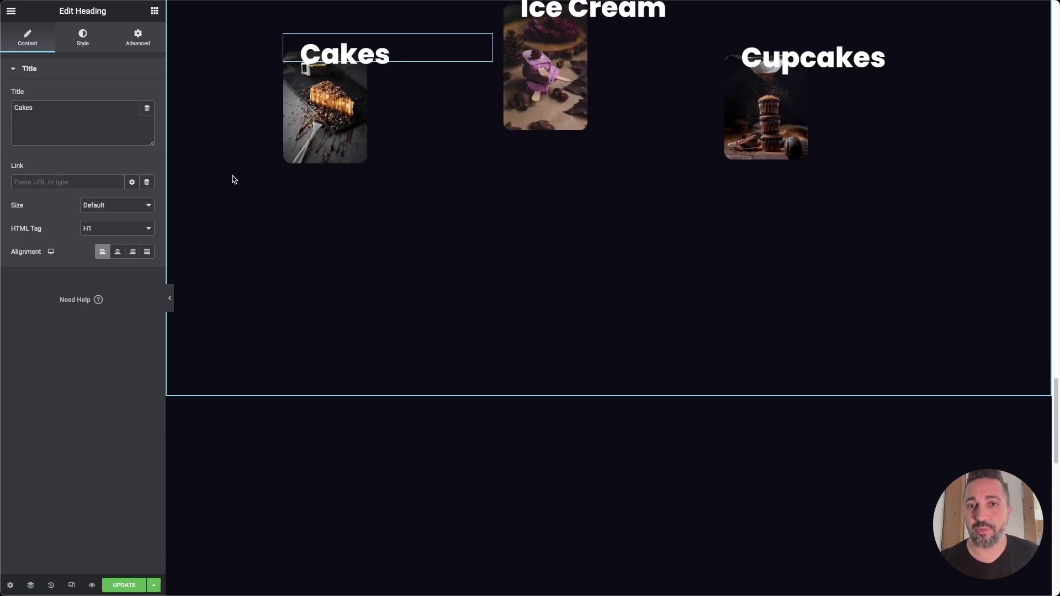
scroll(232, 181, "up", 3)
Inspect and preview the Cakes heading's hover offset transform
left_click(356, 191)
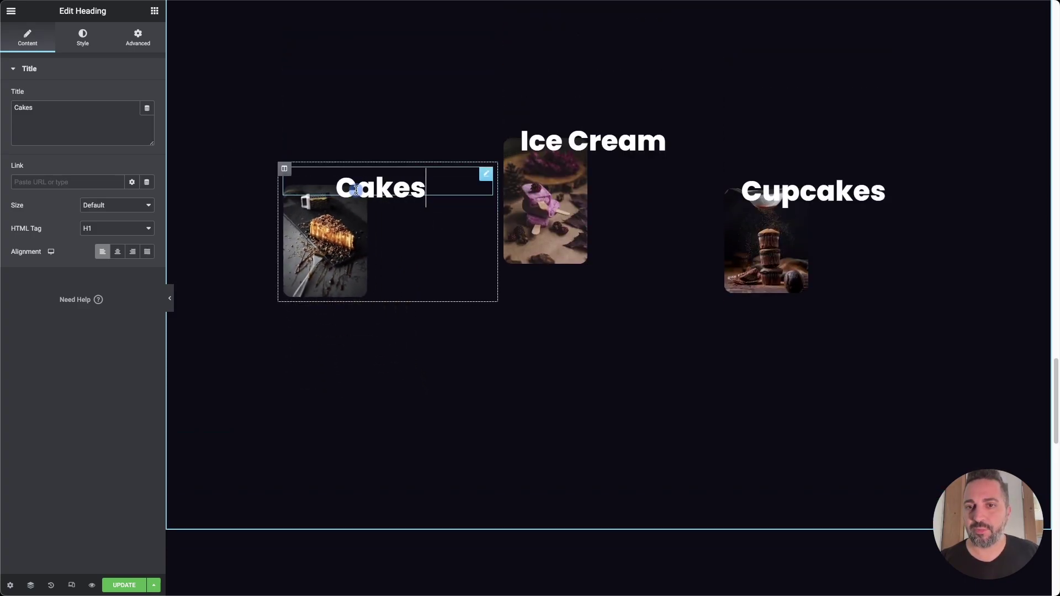
left_click(144, 43)
left_click(56, 329)
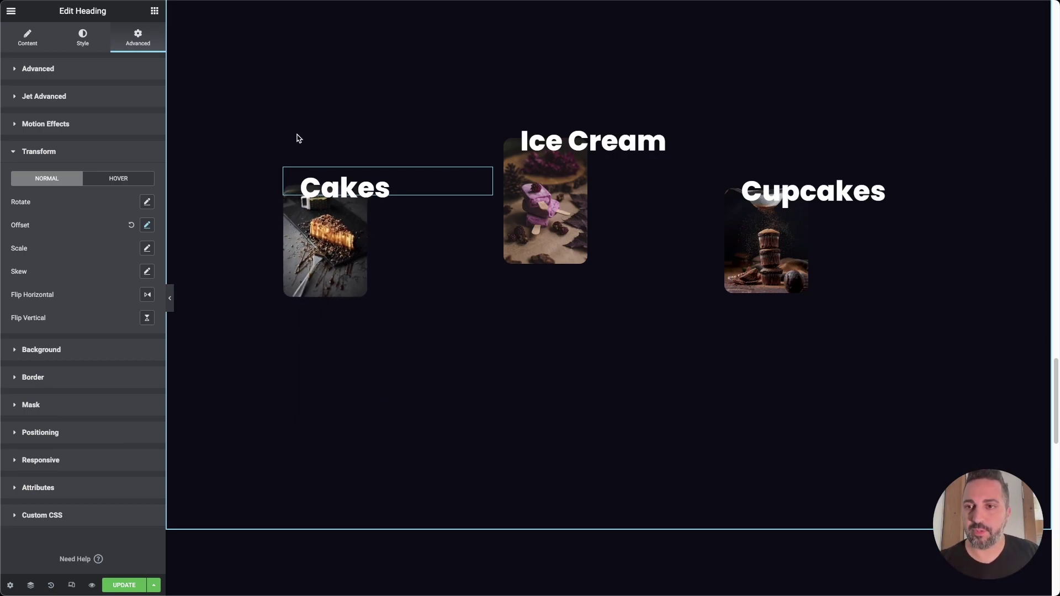
left_click(119, 180)
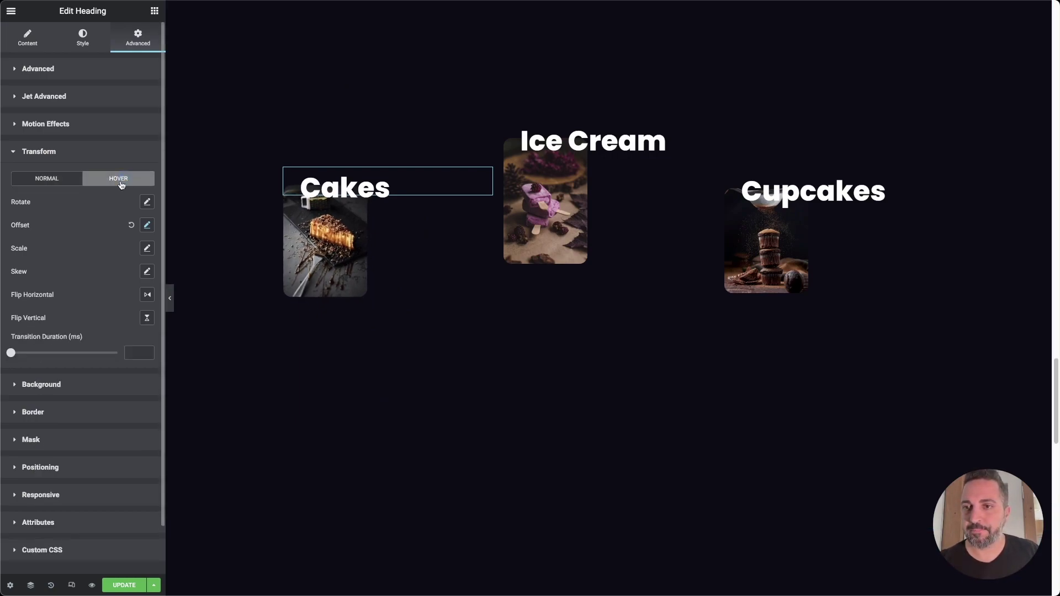
left_click(147, 226)
left_click(148, 226)
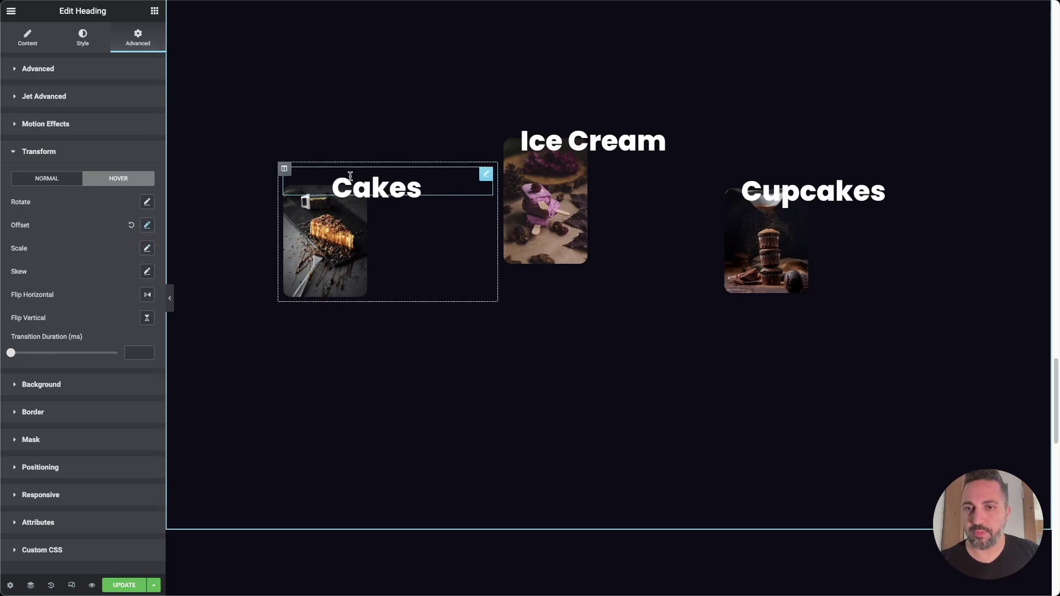
Show the cake image's hover transform: rotate, offset and scale over 600 ms
left_click(336, 210)
left_click(138, 38)
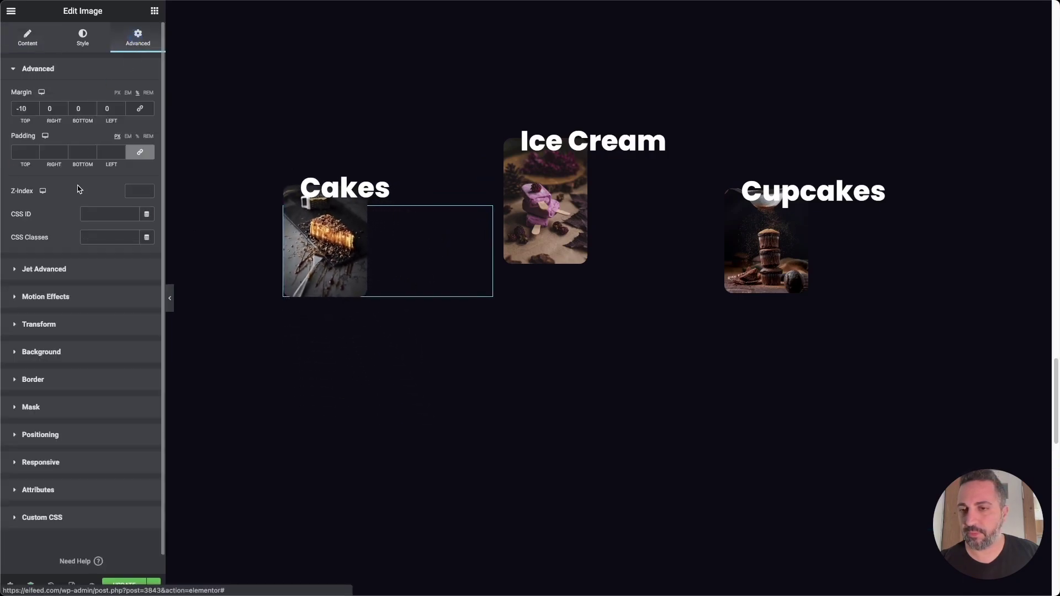
left_click(38, 324)
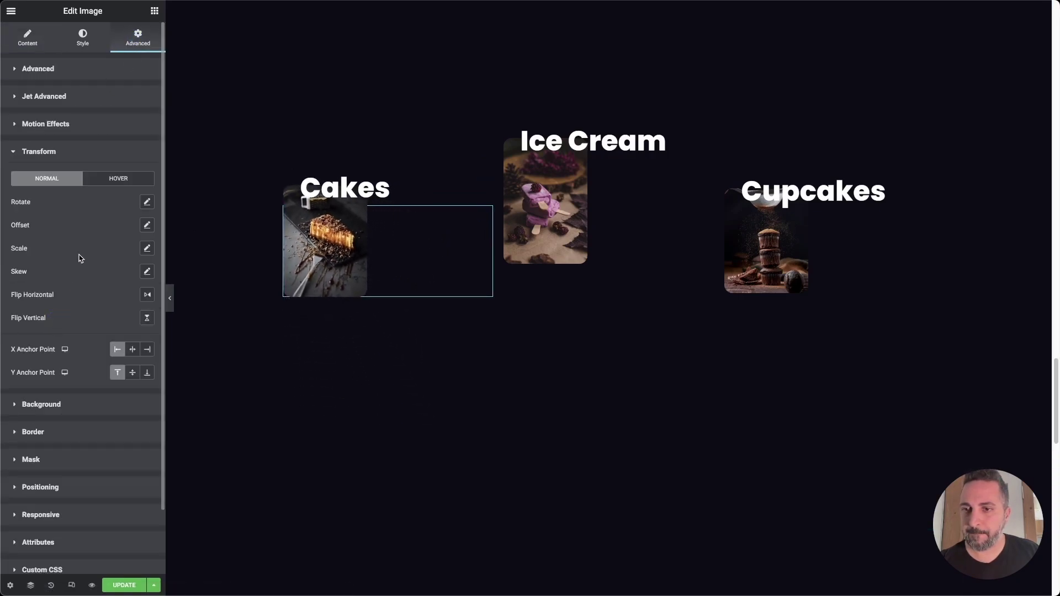
left_click(107, 182)
left_click(64, 182)
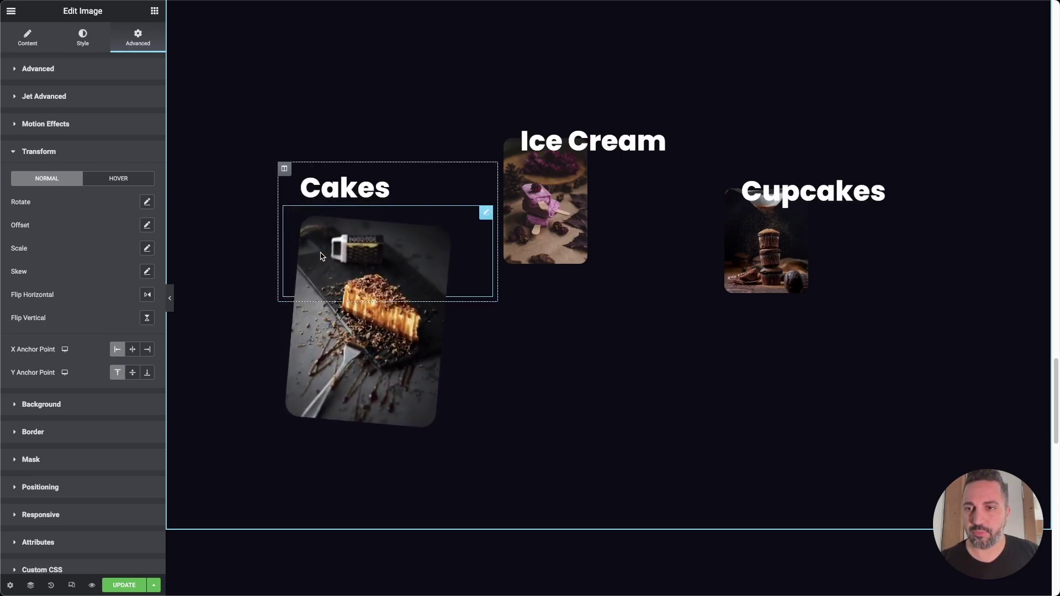
left_click(118, 181)
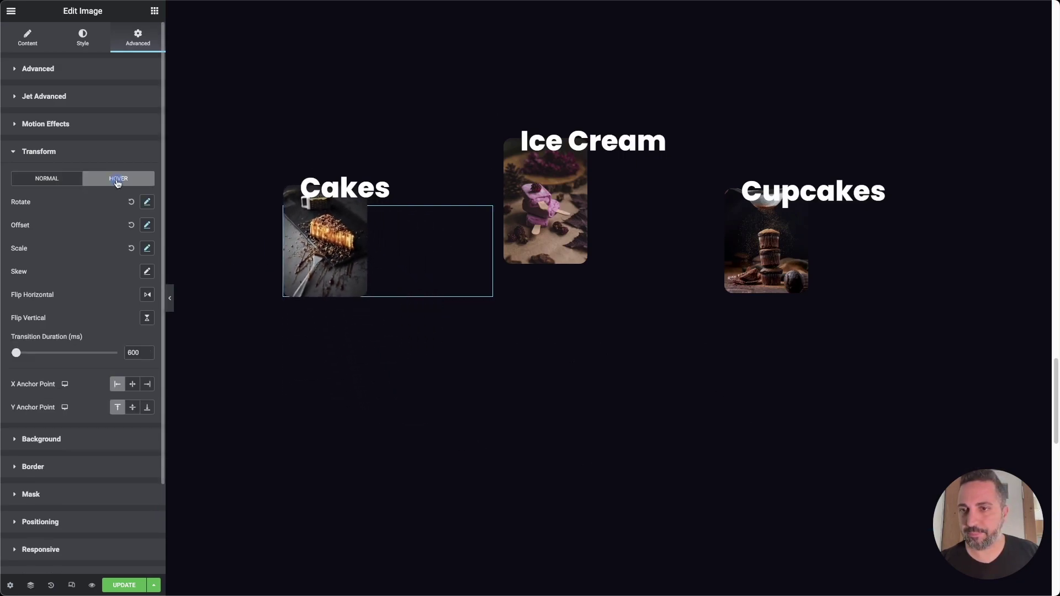
left_click(147, 203)
left_click(147, 202)
left_click(147, 225)
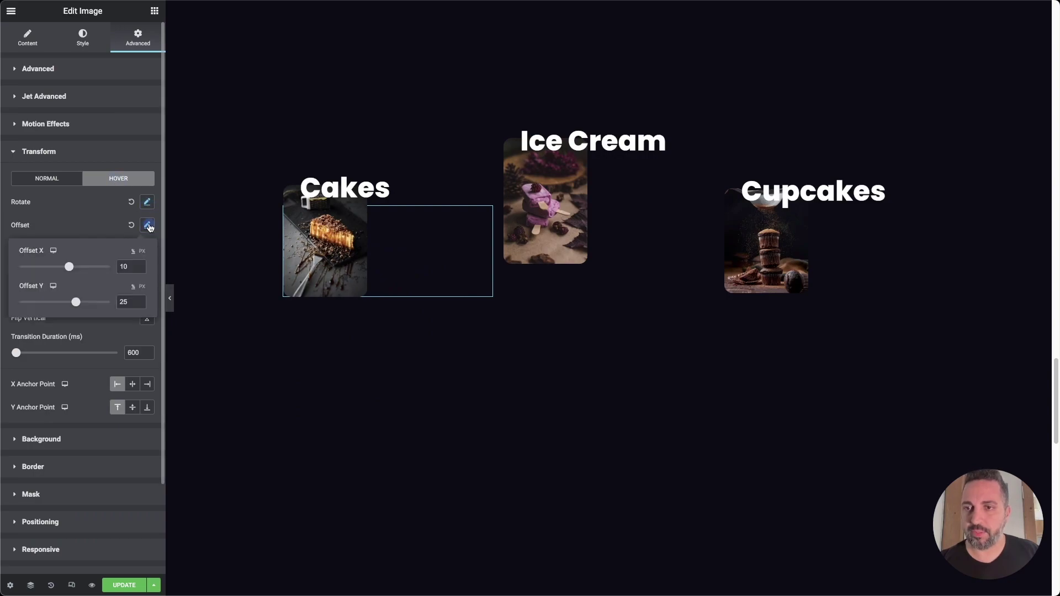
left_click(147, 226)
left_click(148, 249)
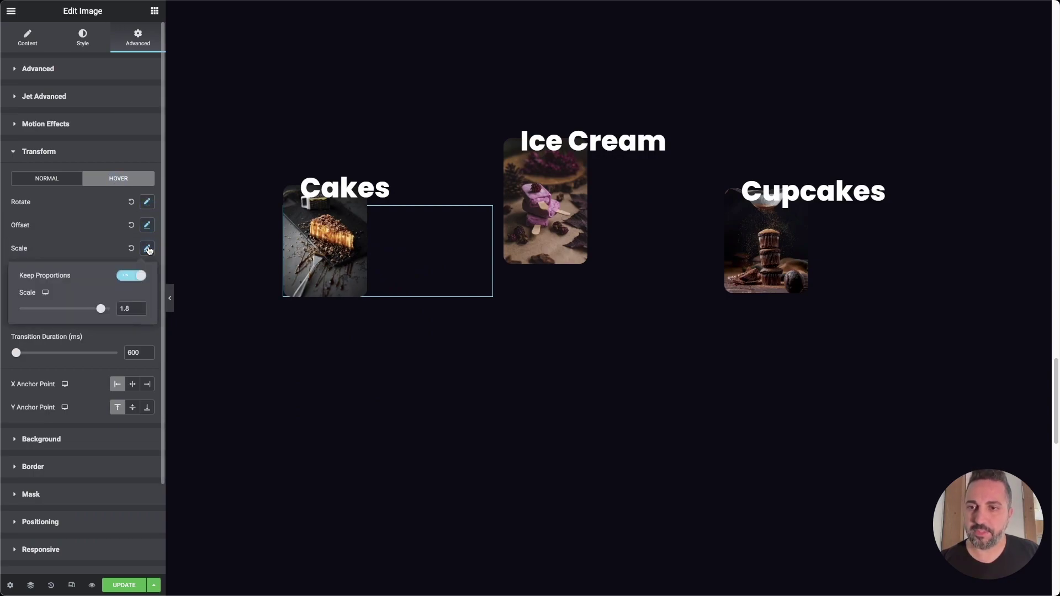
left_click(148, 249)
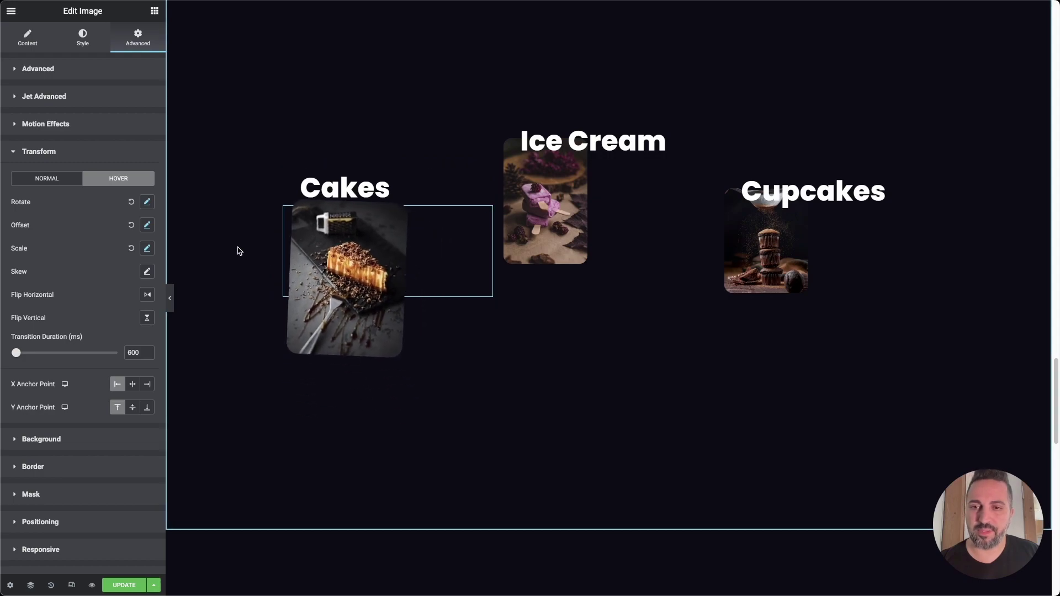
left_click(145, 203)
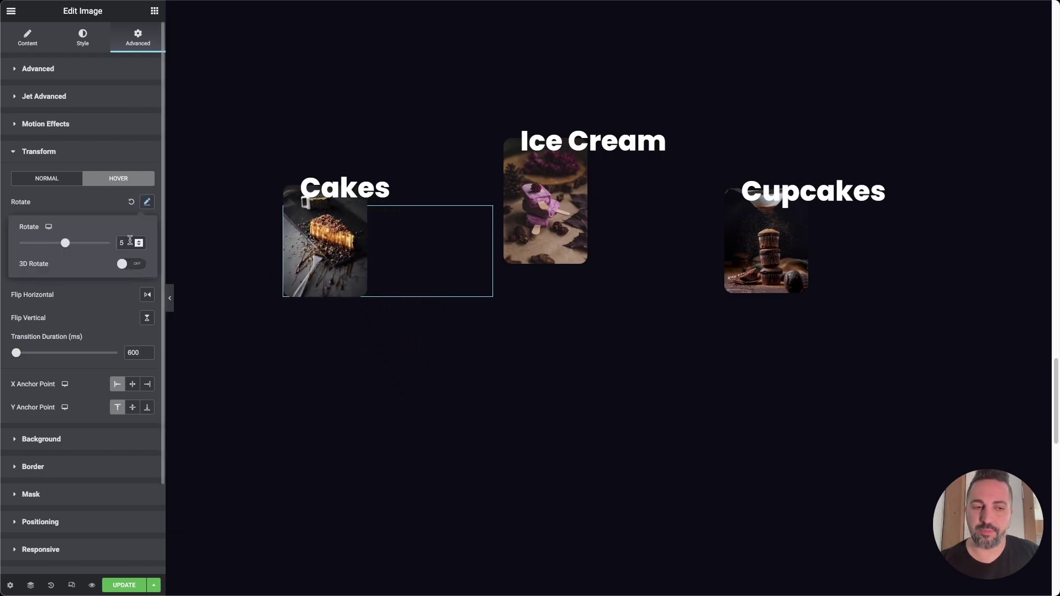
left_click(147, 204)
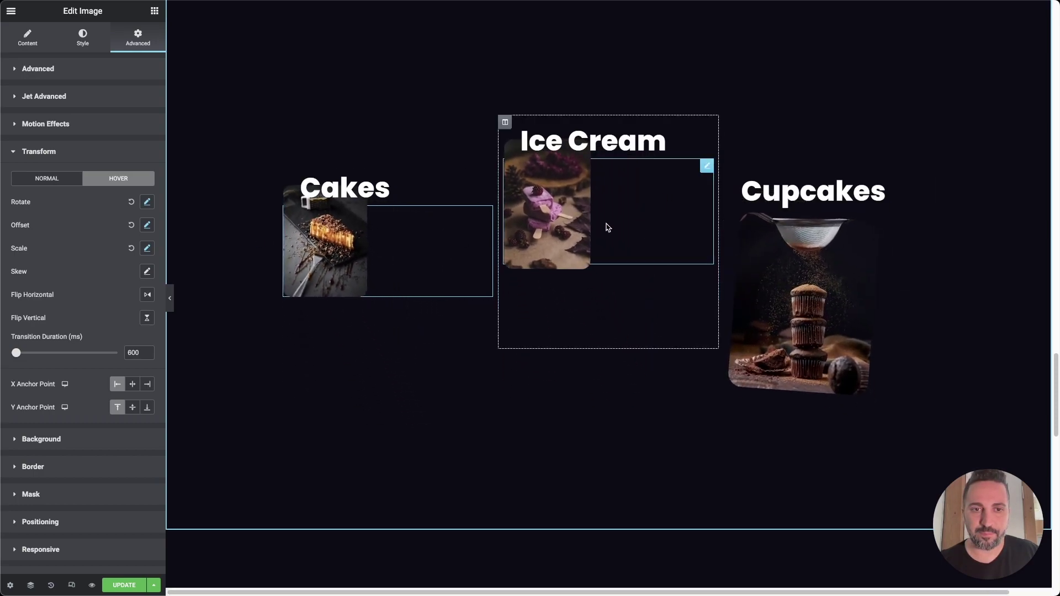
Scroll down to the 'Life is a game of Chance' section with four aces
scroll(221, 213, "down", 1)
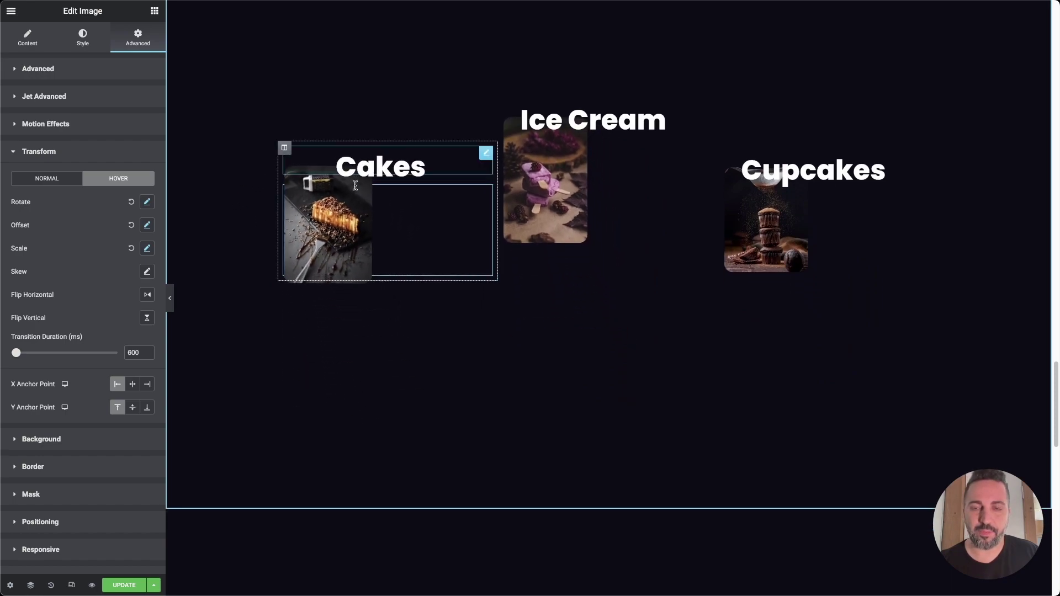
scroll(248, 213, "down", 10)
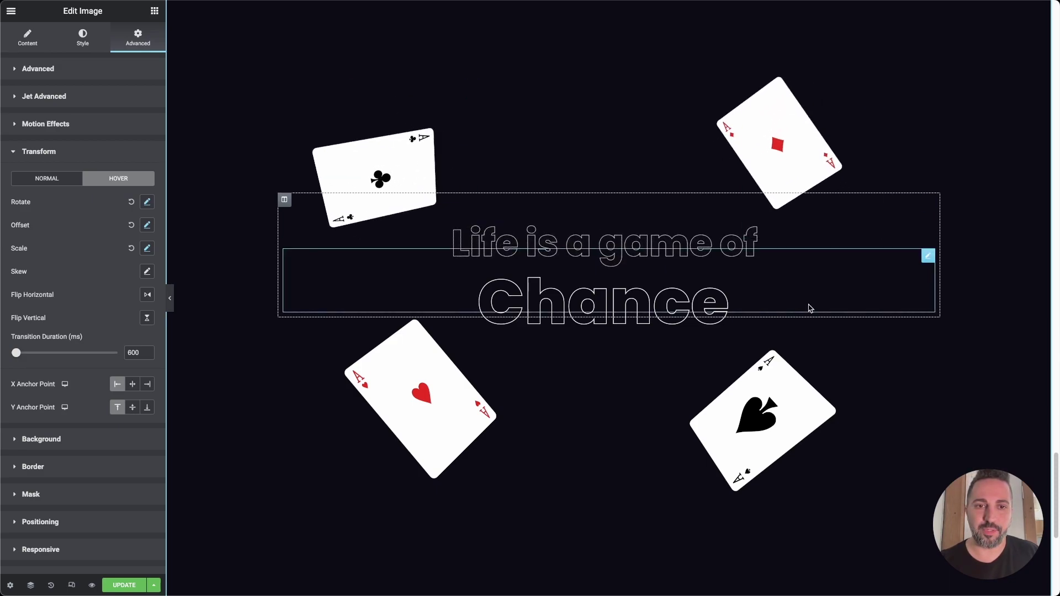
Select the ace of clubs icon and compare its Normal and Hover style settings
left_click(634, 238)
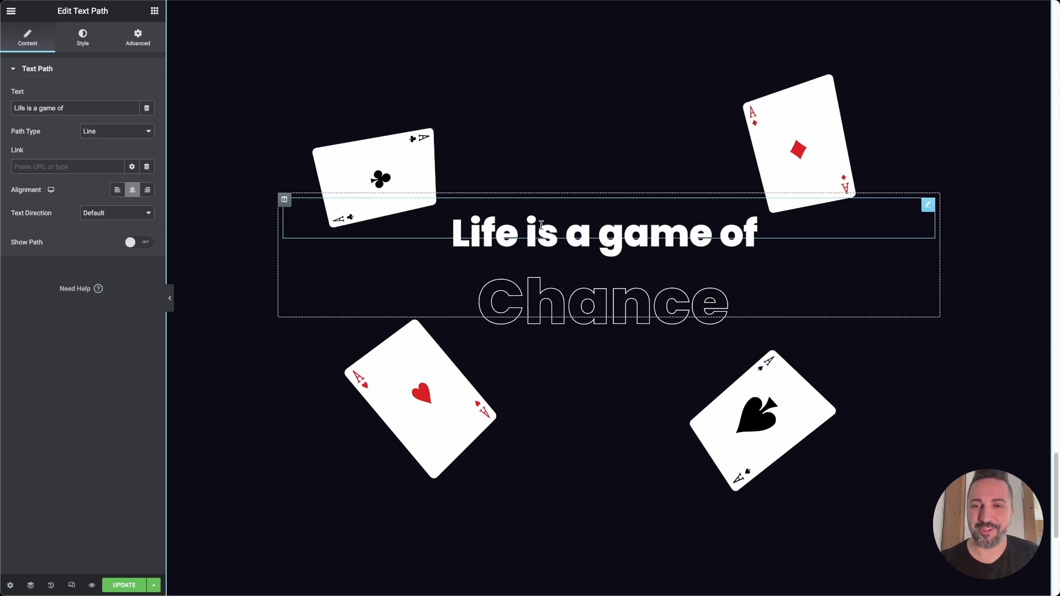
left_click(412, 150)
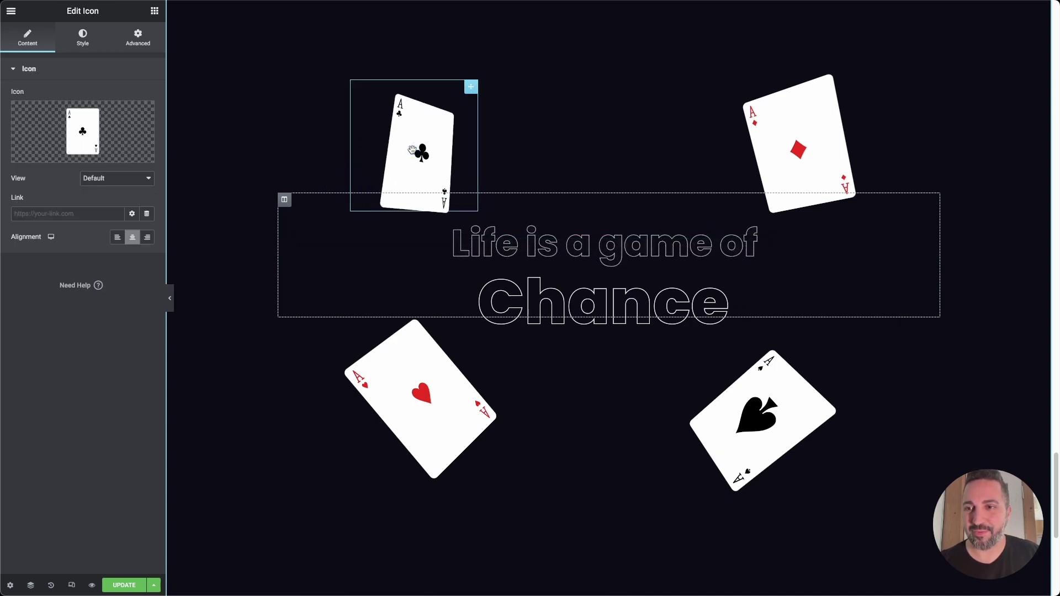
mouse_move(70, 131)
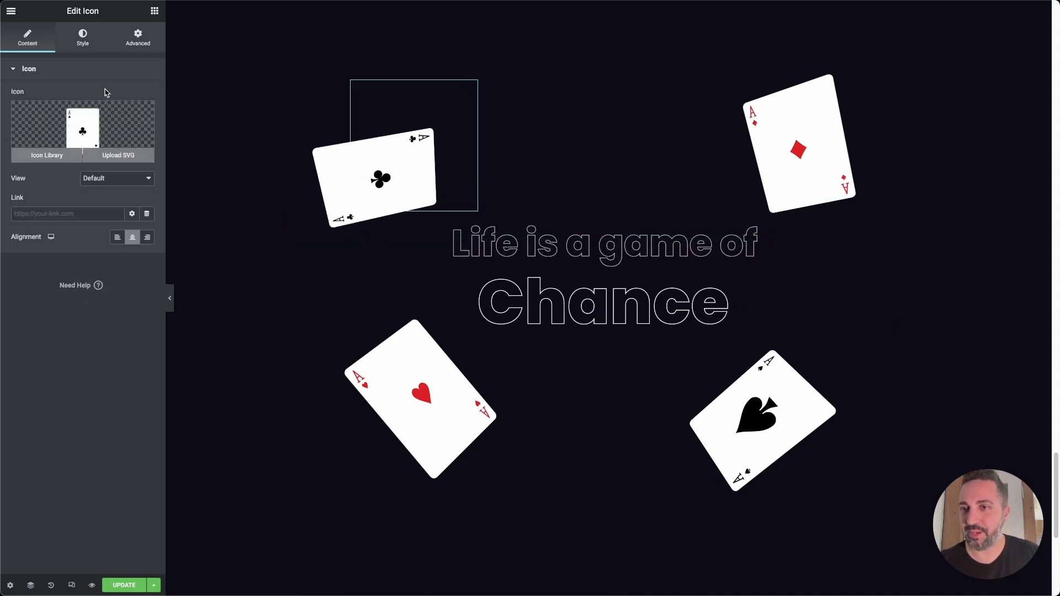
left_click(90, 49)
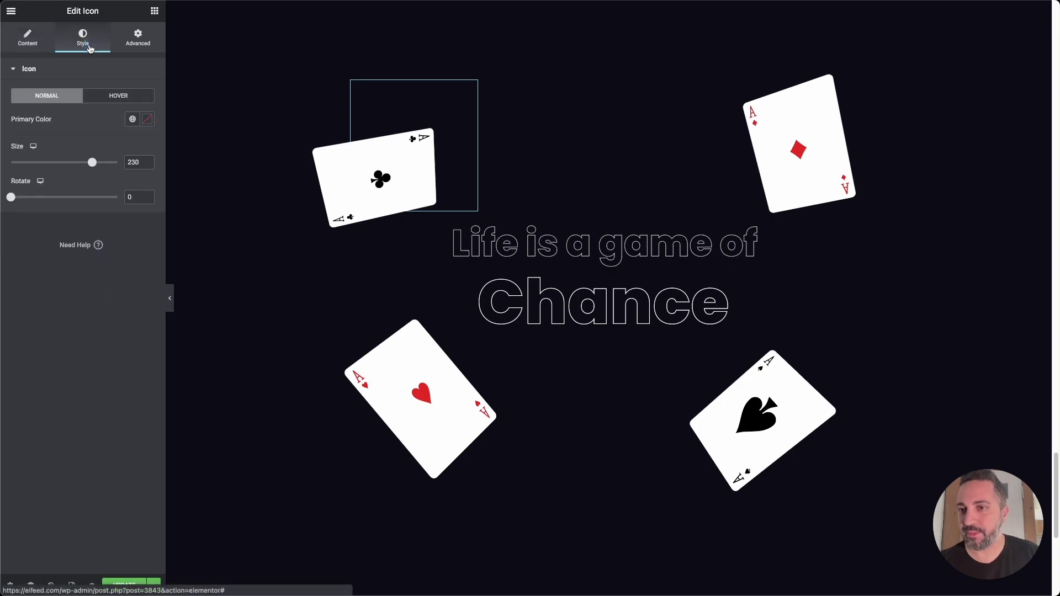
left_click(117, 94)
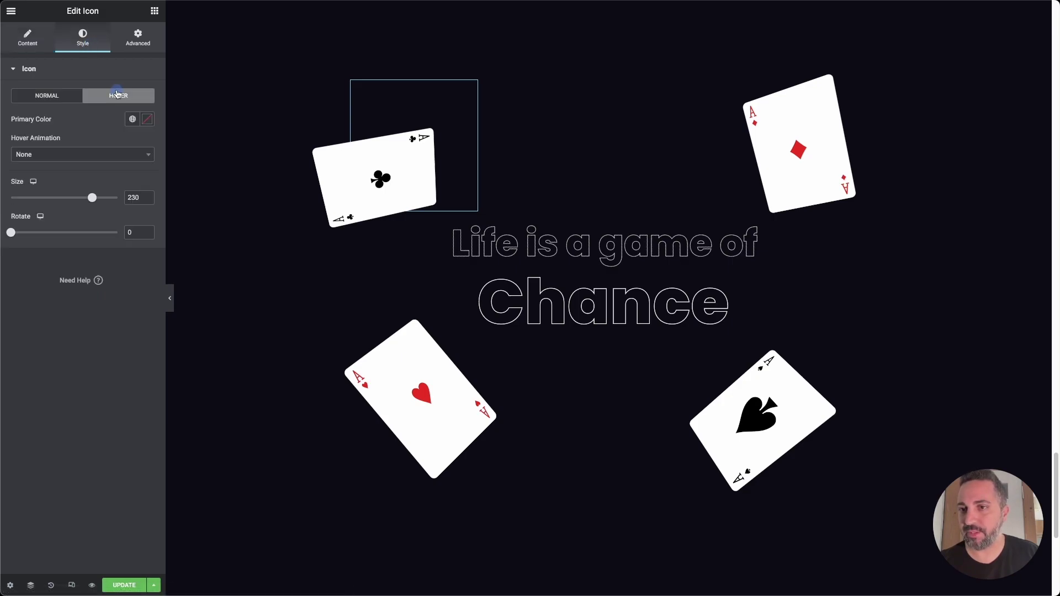
left_click(49, 97)
left_click(113, 97)
left_click(79, 97)
Open the club icon's Advanced transform settings showing its rotate and offset
left_click(137, 43)
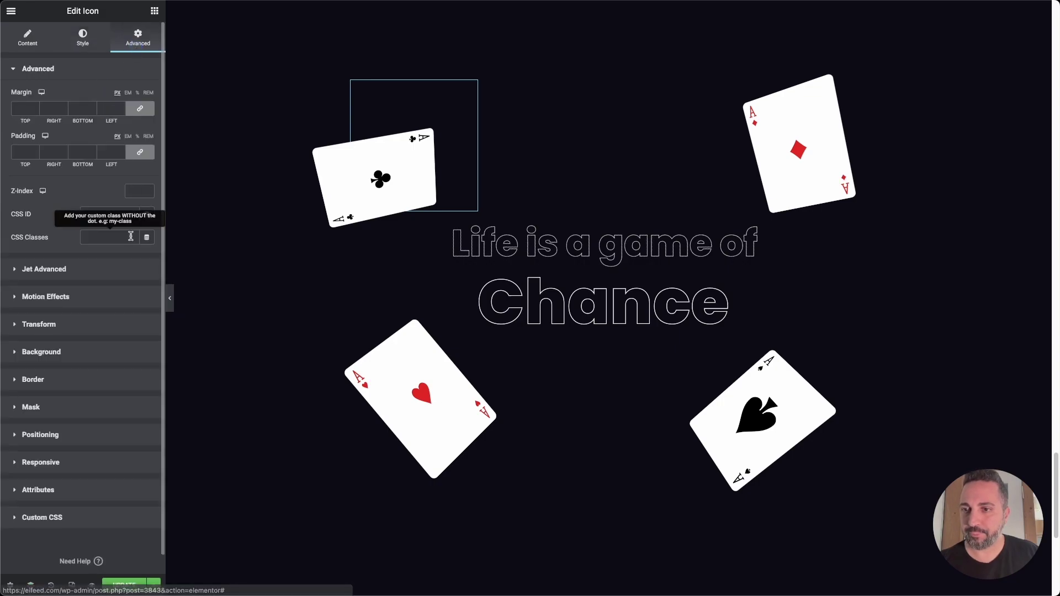
left_click(118, 325)
scroll(92, 258, "down", 2)
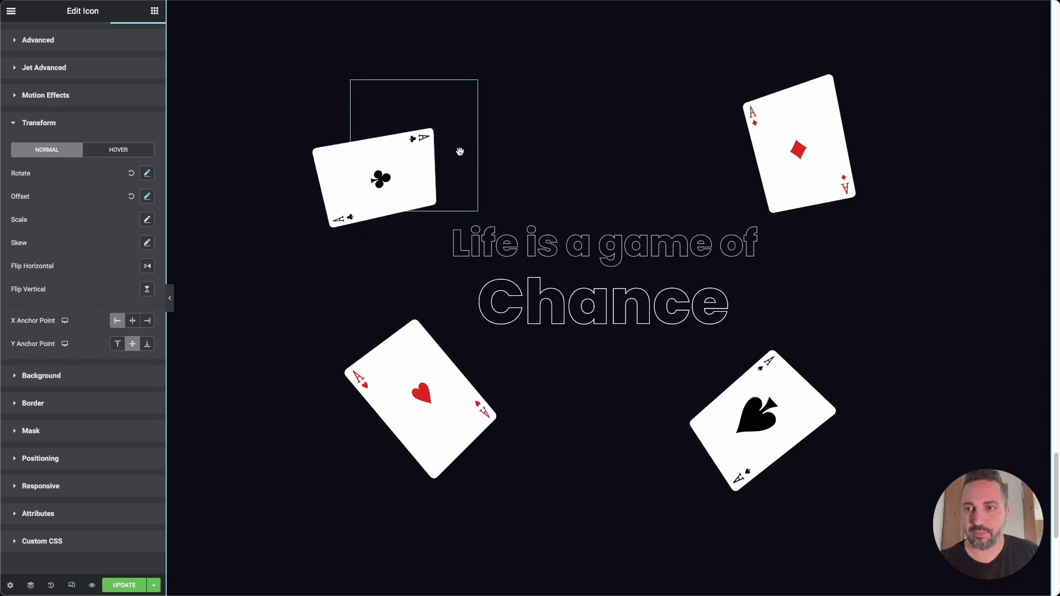
Drop the club card's rotation perspective to zero, then raise it to 63
left_click(148, 174)
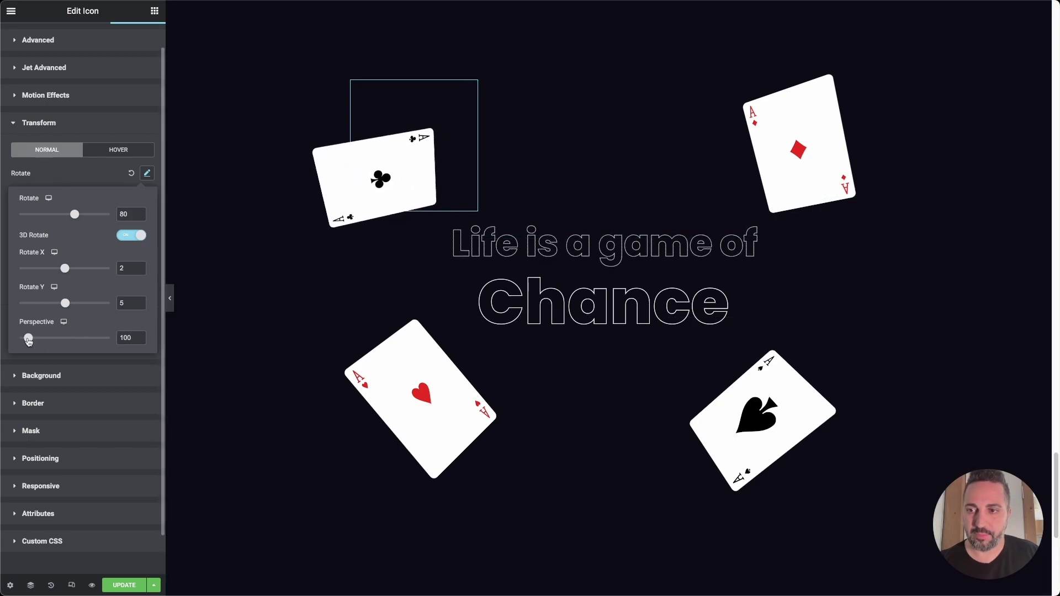
mouse_move(28, 339)
left_mouse_down()
mouse_move(18, 339)
mouse_move(52, 339)
mouse_move(17, 341)
left_mouse_up()
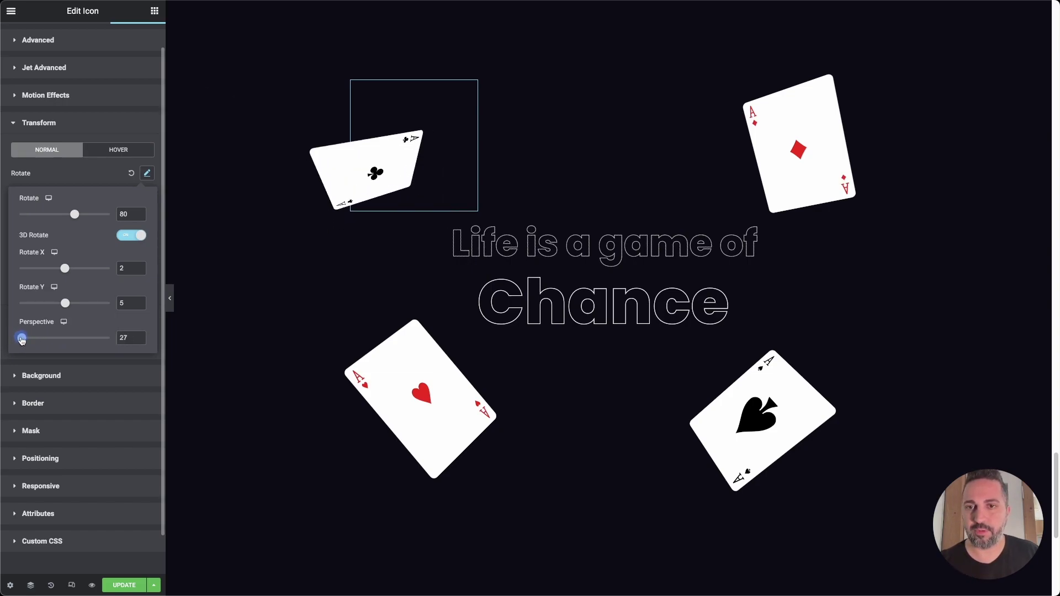
left_click_drag(22, 339, 28, 339)
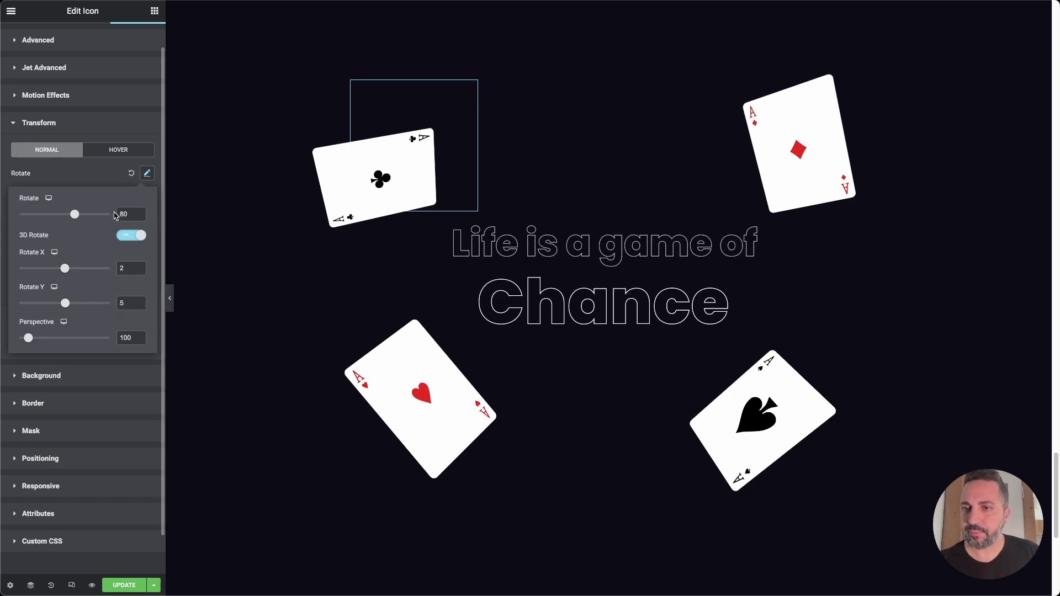
Reduce the club card's rotation from 80, then show hover 3D rotate 11, X 6, Y 9
left_click_drag(69, 218, 70, 217)
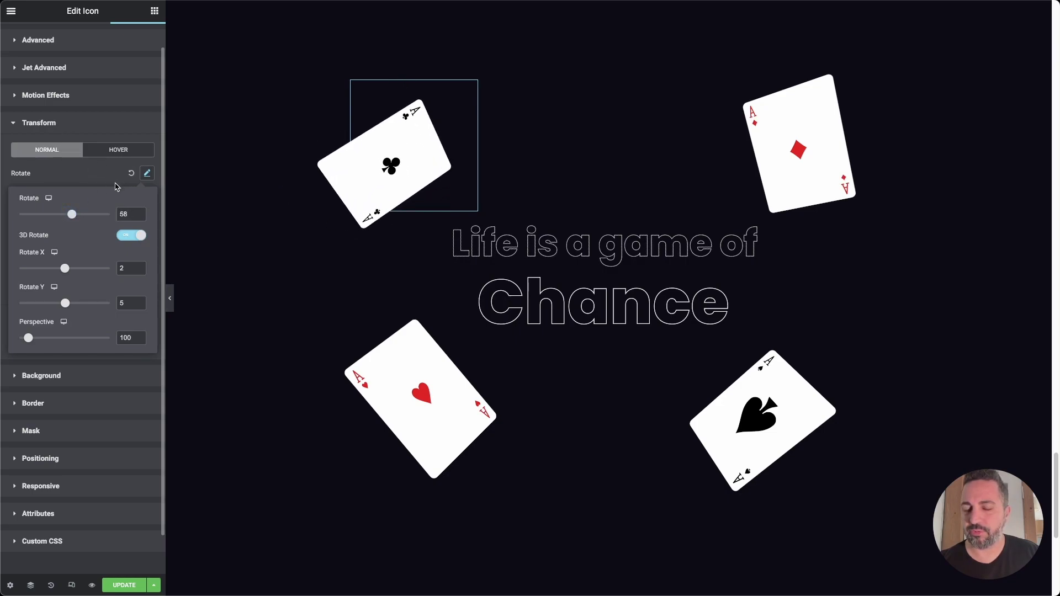
left_click_drag(74, 216, 72, 215)
left_click(119, 151)
left_click(147, 173)
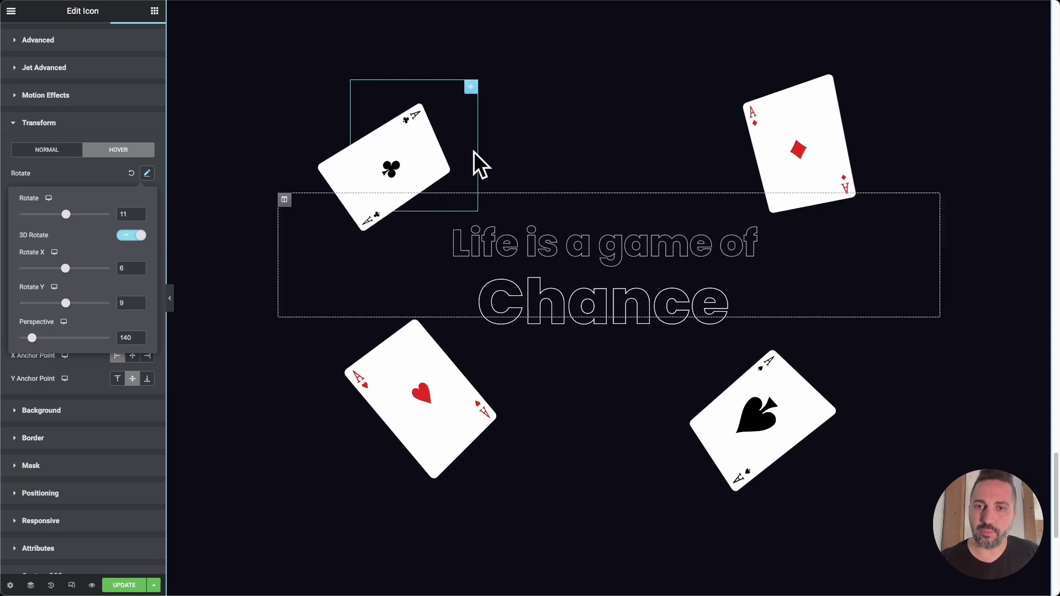
Review the ace of diamonds' normal transform: -15° 3D rotation and 0.8 scale
left_click(592, 147)
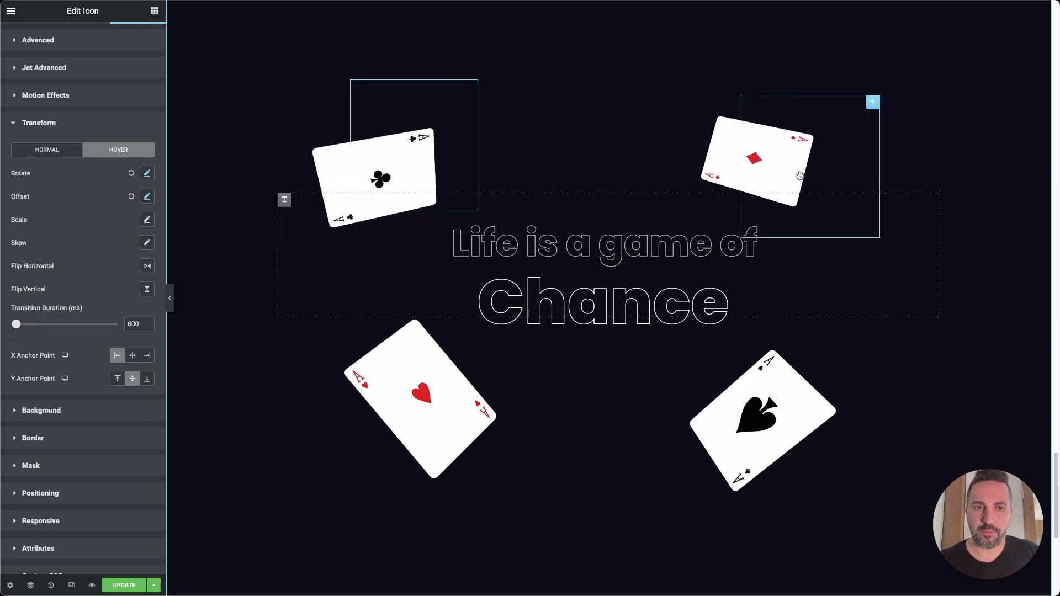
left_click(752, 131)
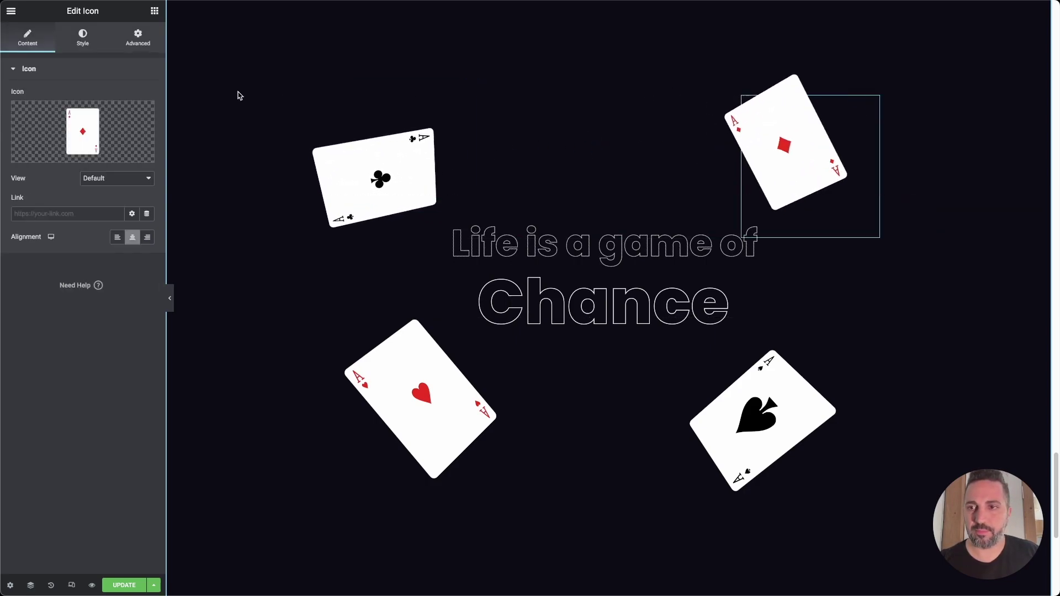
left_click(138, 44)
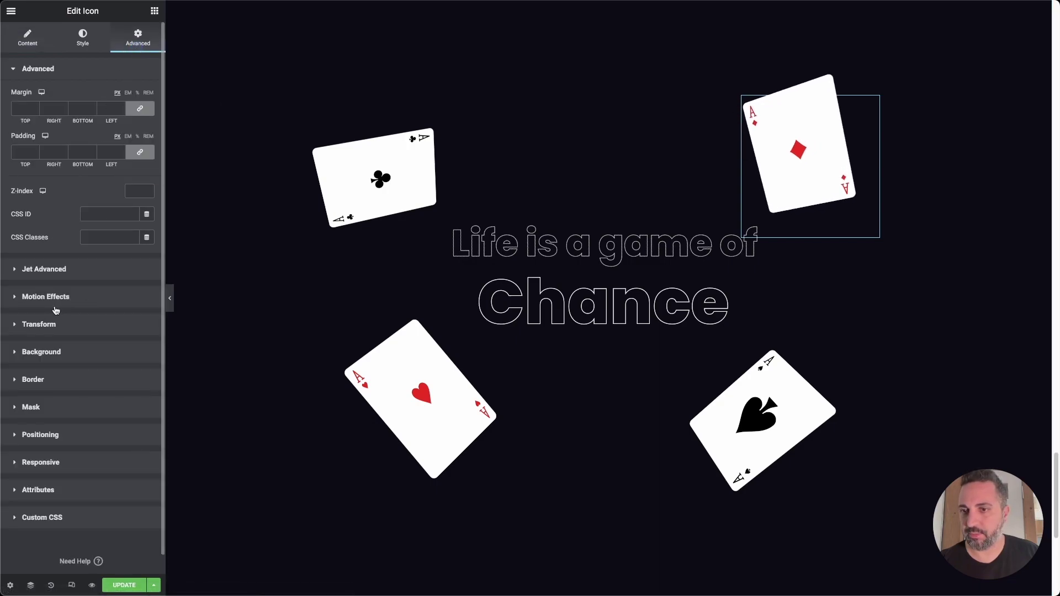
left_click(52, 325)
left_click(146, 203)
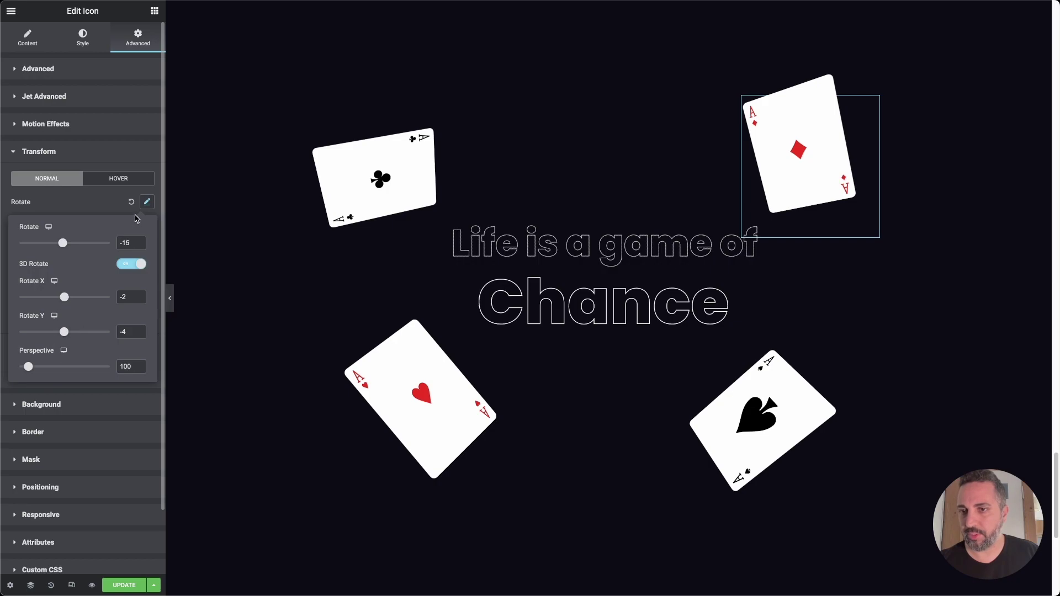
left_click(146, 202)
left_click(147, 249)
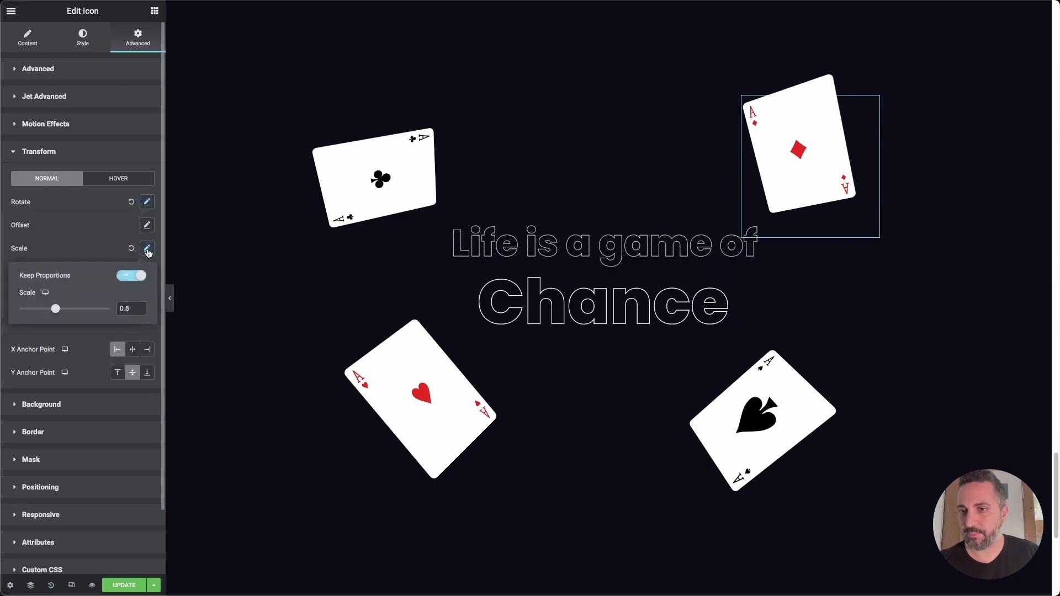
left_click(147, 249)
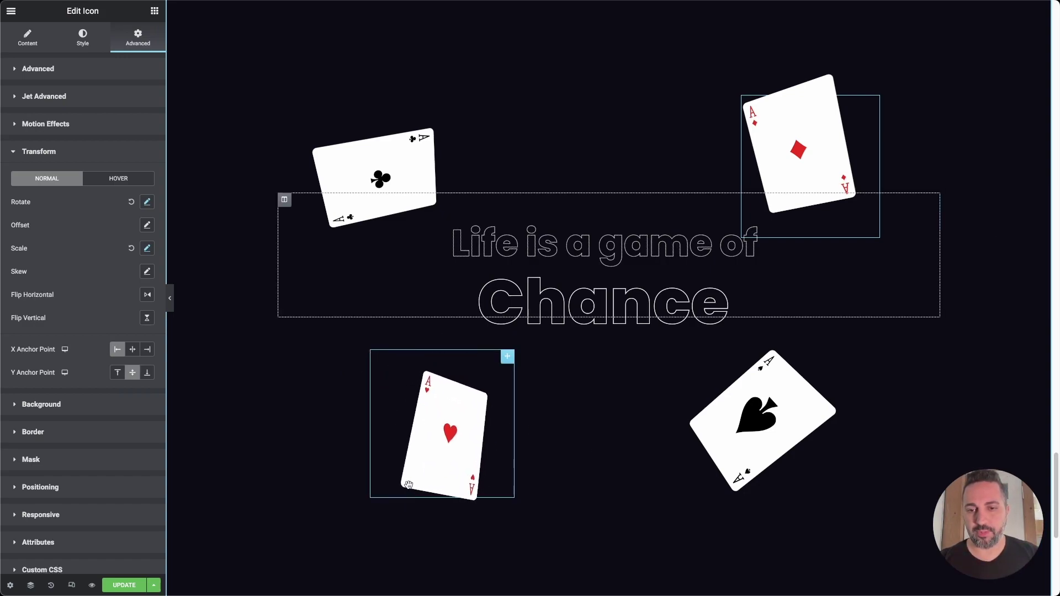
Set the ace of hearts card's transform X anchor point to Left
left_click(416, 476)
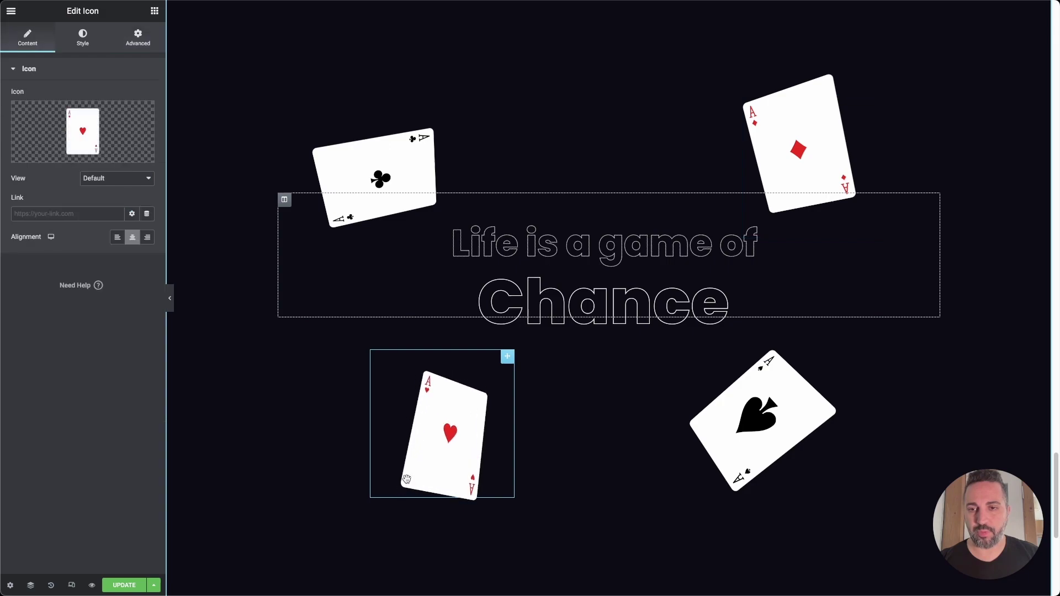
left_click(137, 40)
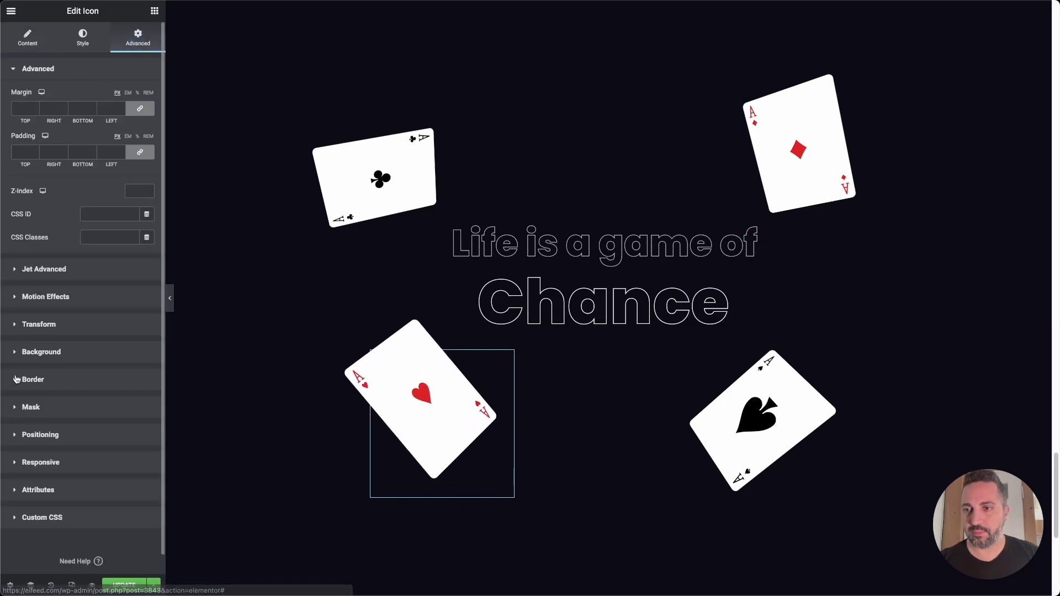
left_click(45, 330)
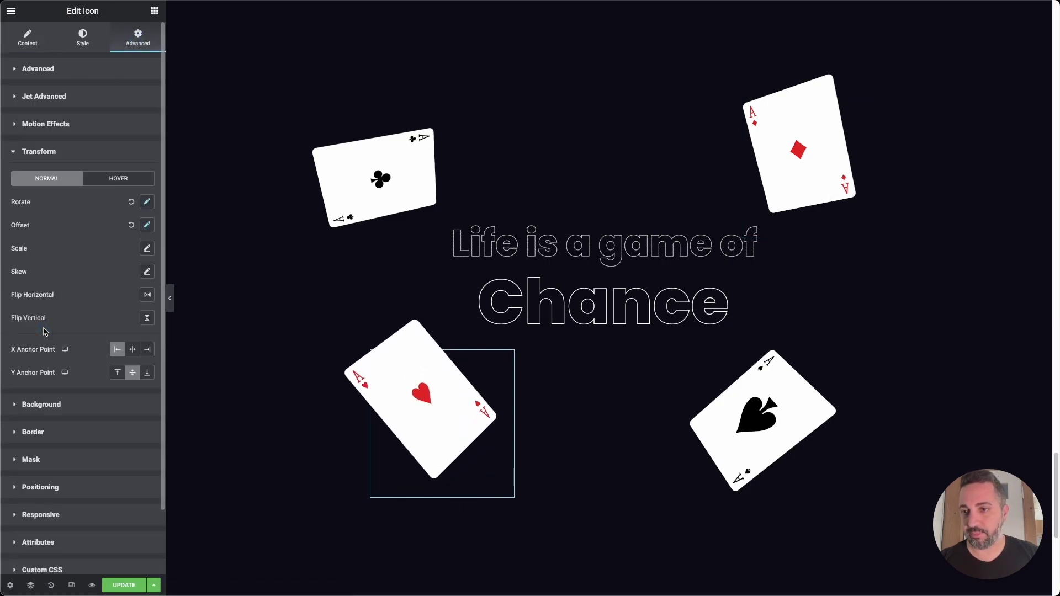
left_click(118, 351)
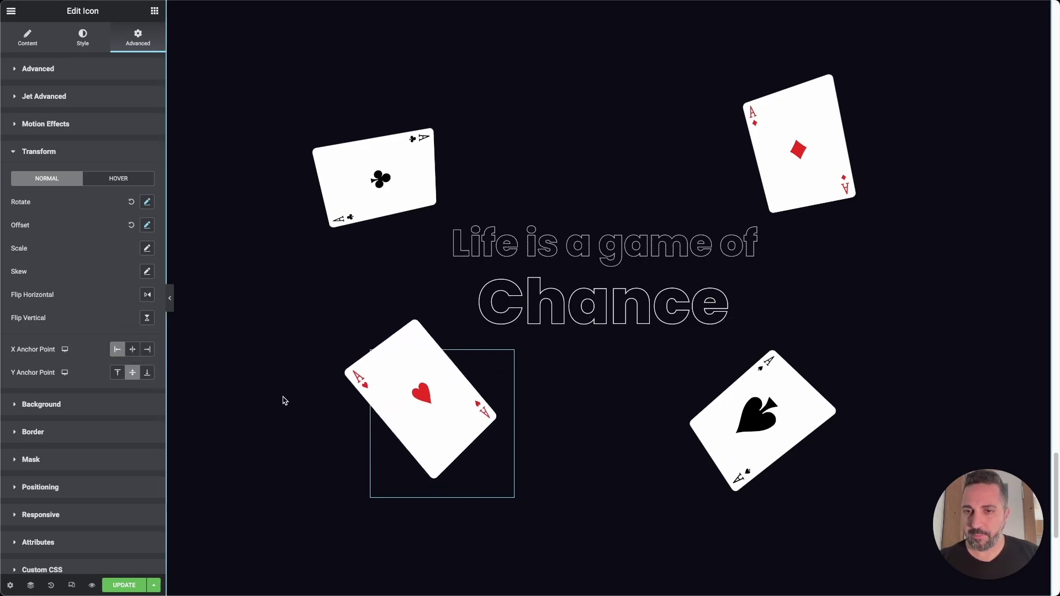
Scroll the demo page back up toward the Feature Focus heading
scroll(309, 339, "down", 3)
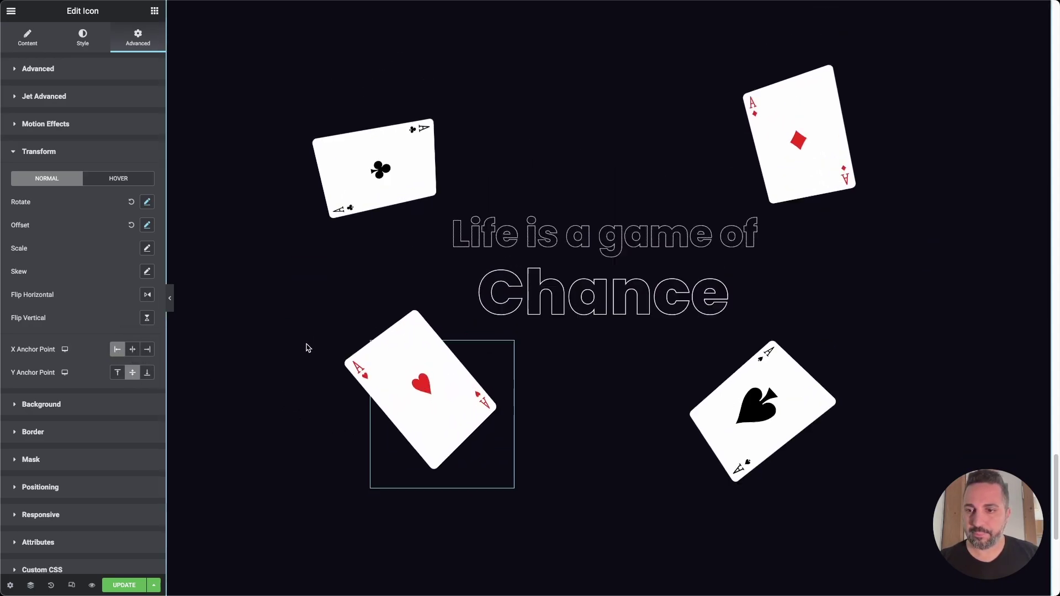
scroll(309, 320, "up", 20)
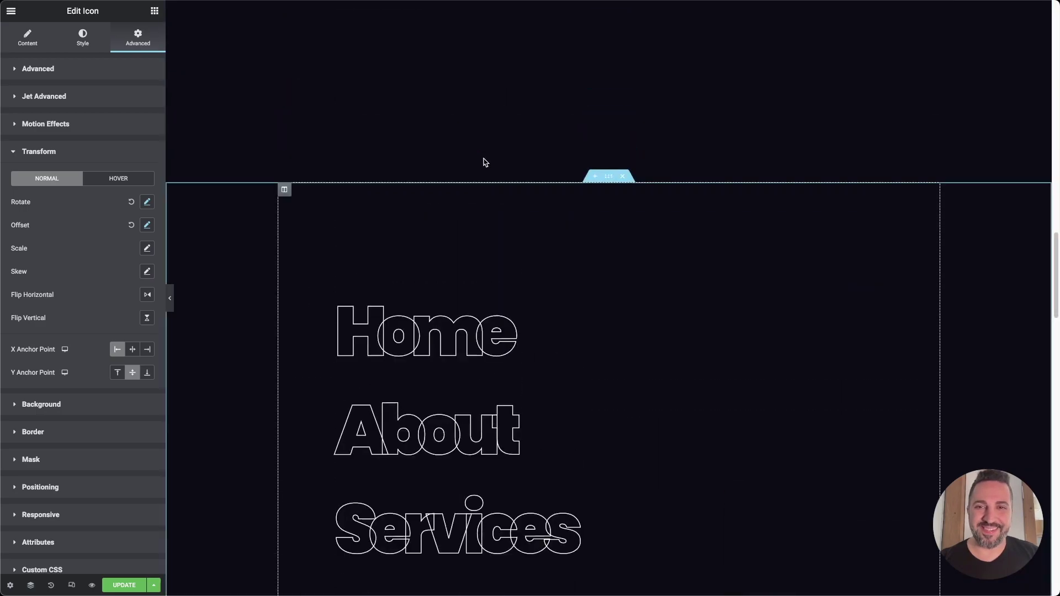
scroll(591, 161, "up", 7)
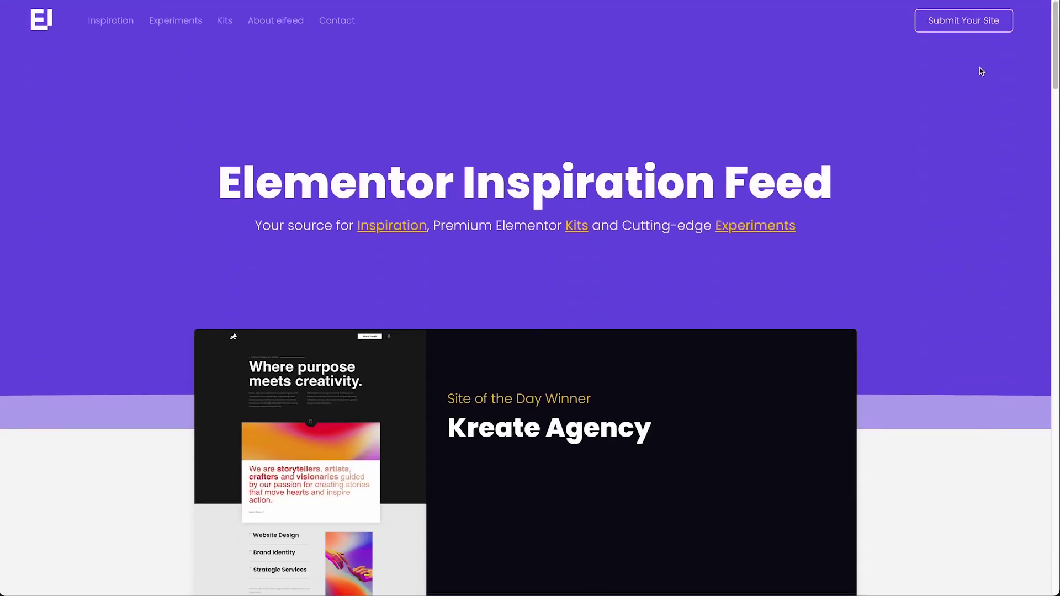
left_click(964, 20)
scroll(993, 82, "down", 3)
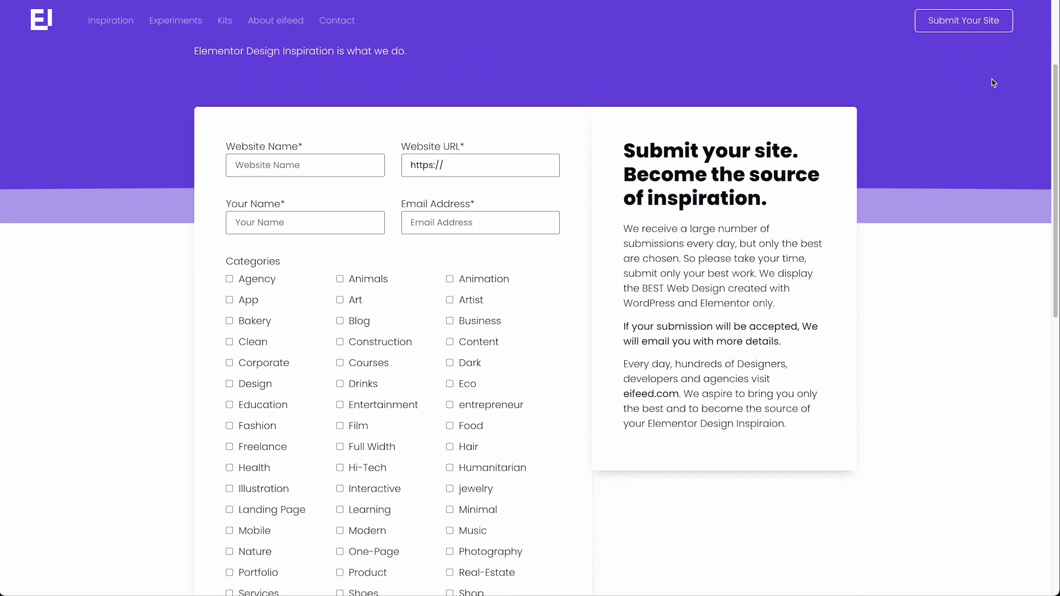
left_click(284, 147)
type("eifeed.com")
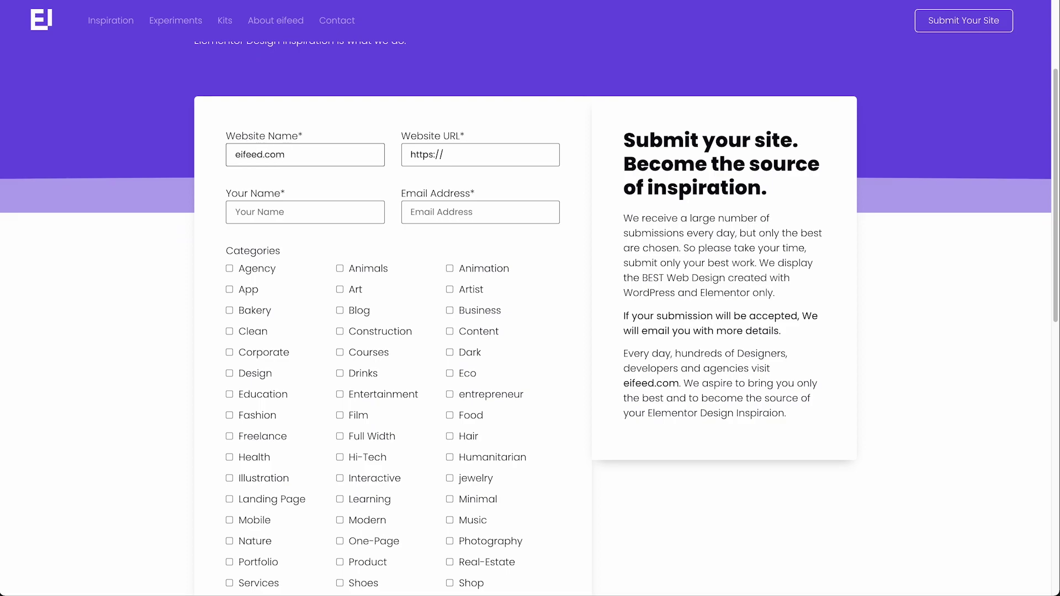
key("Tab")
key("Right")
type("e")
Fill in the submitter's name and e-mail address on the submission form
key("Tab")
type("Mordi")
key("Tab")
type("hel")
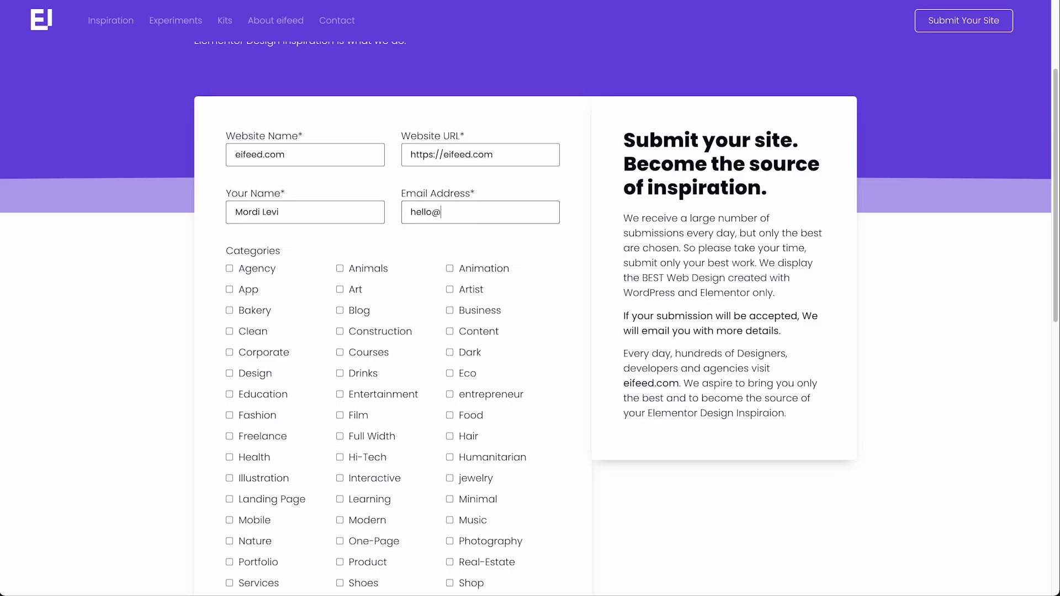
scroll(182, 219, "down", 2)
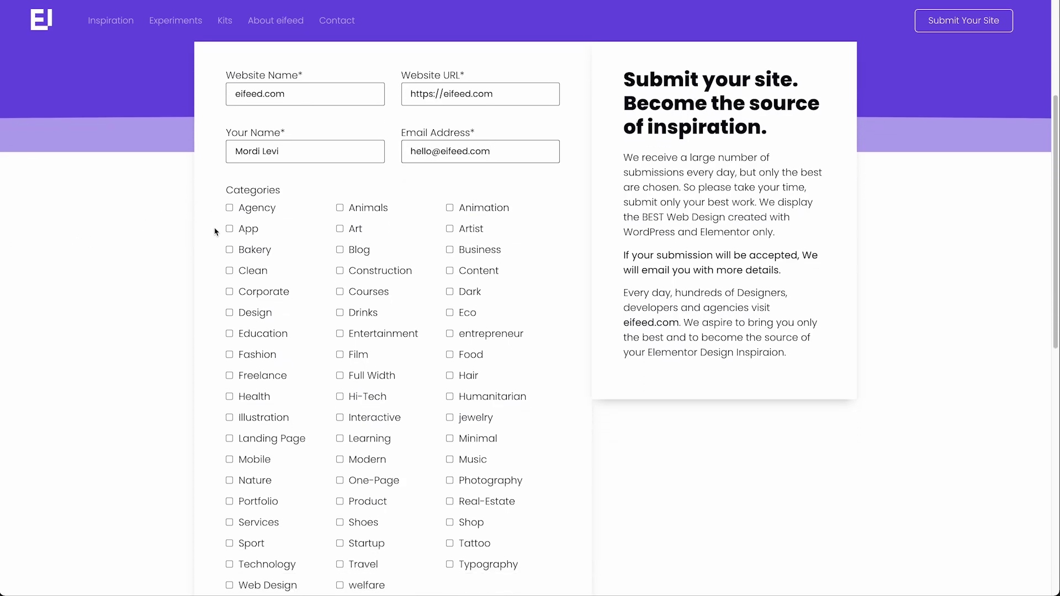
Tick the Blog category, then browse down through Latest Inspiration and the Premium Elementor Kits
left_click(339, 220)
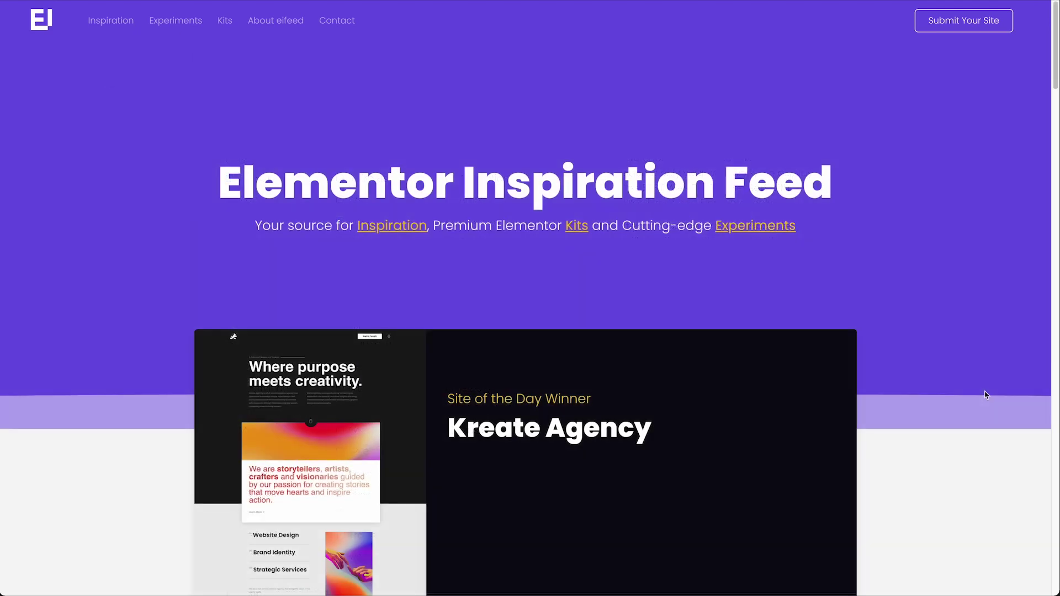
scroll(986, 395, "down", 2)
scroll(986, 395, "down", 5)
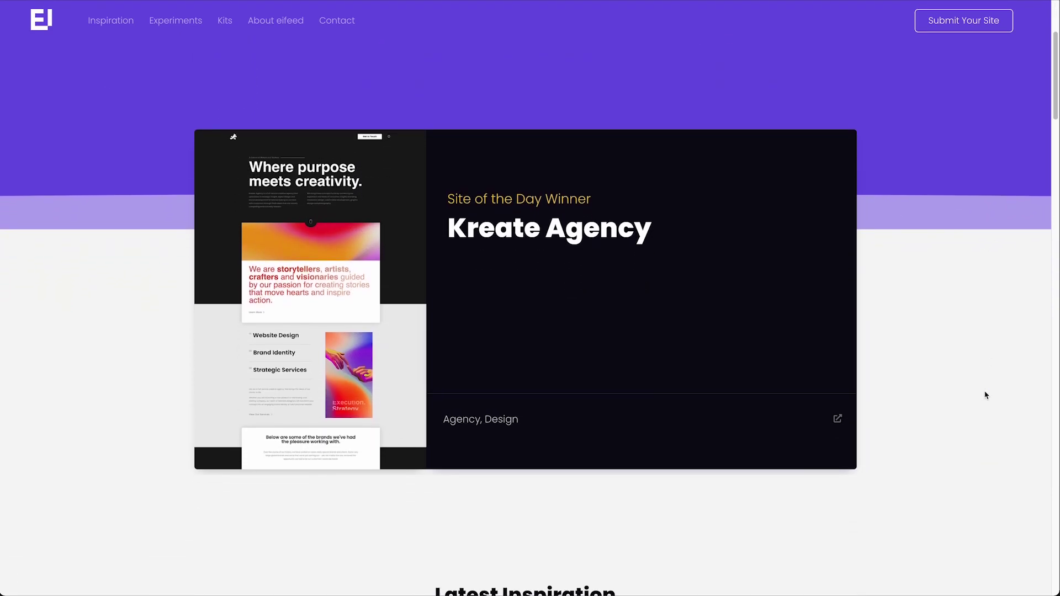
scroll(986, 395, "down", 4)
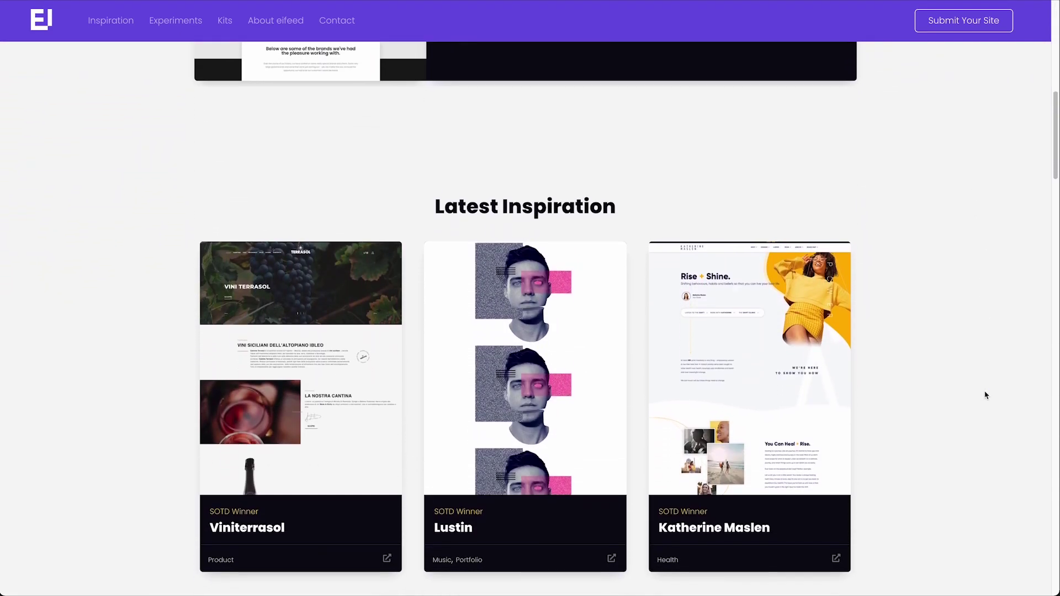
scroll(985, 395, "down", 5)
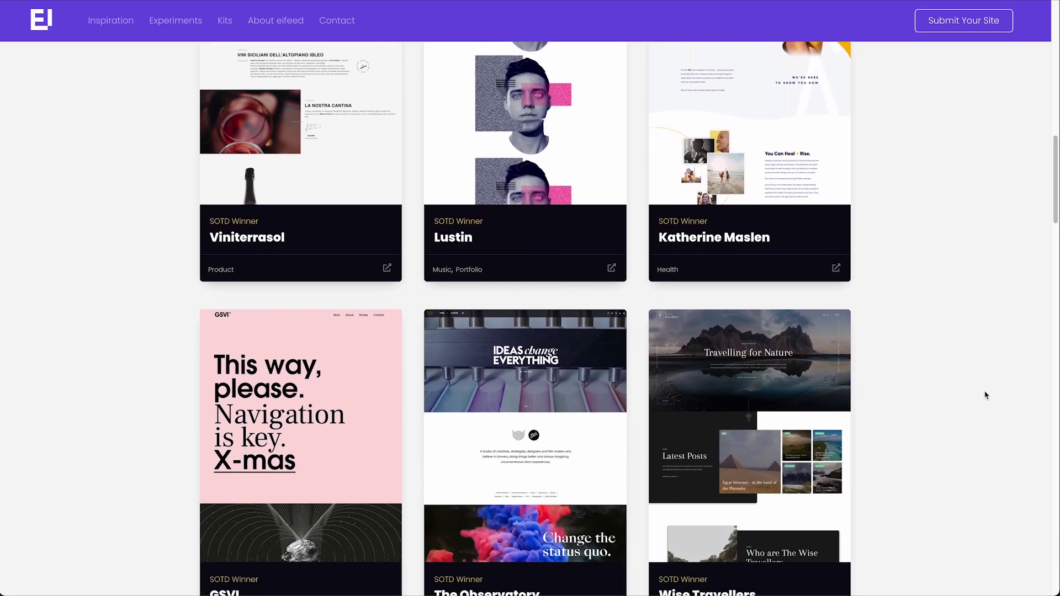
scroll(986, 395, "down", 6)
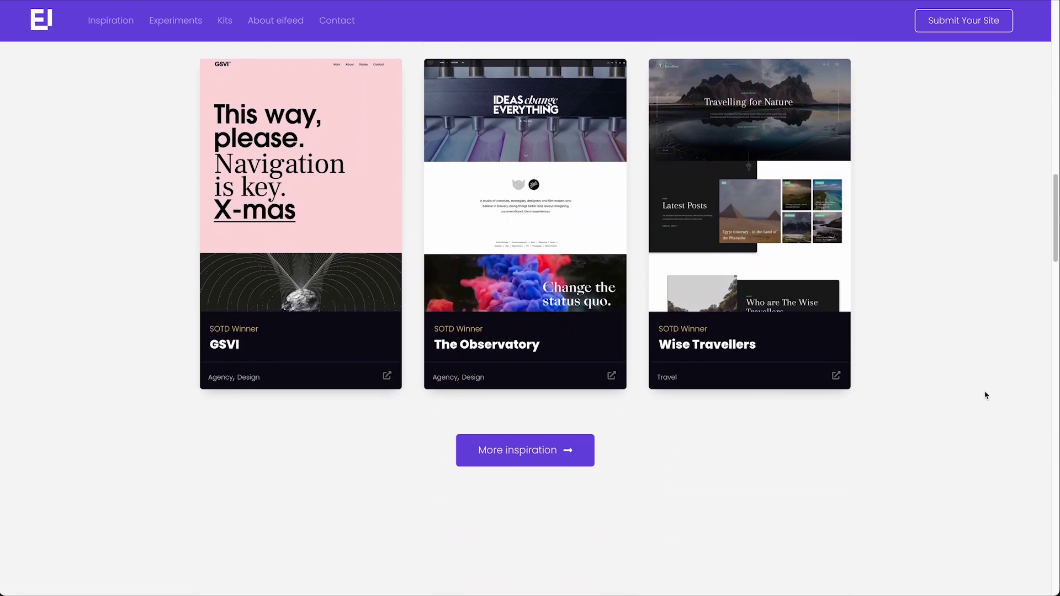
scroll(986, 395, "down", 6)
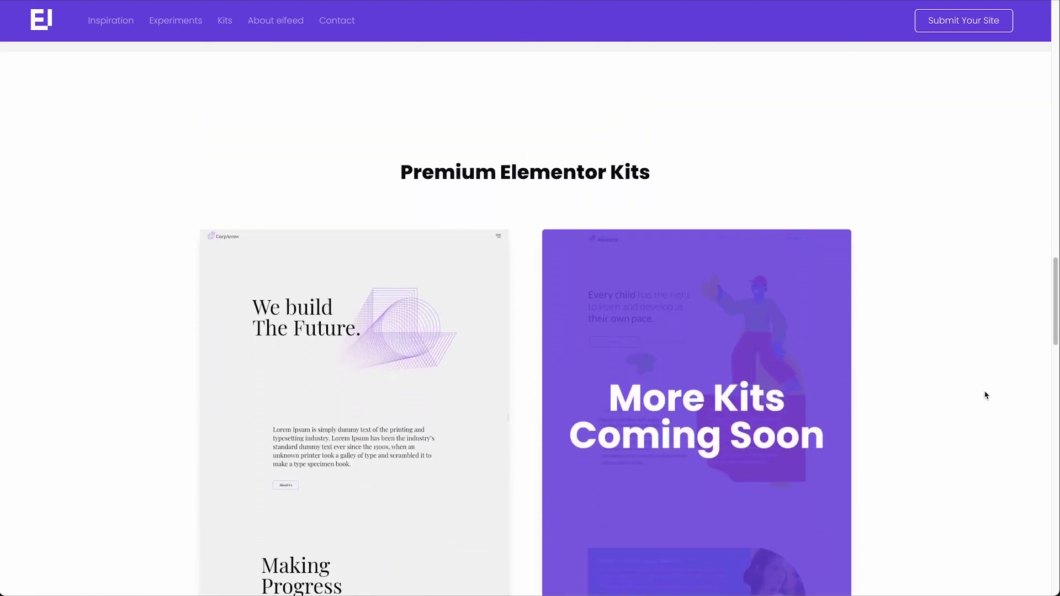
scroll(986, 396, "down", 6)
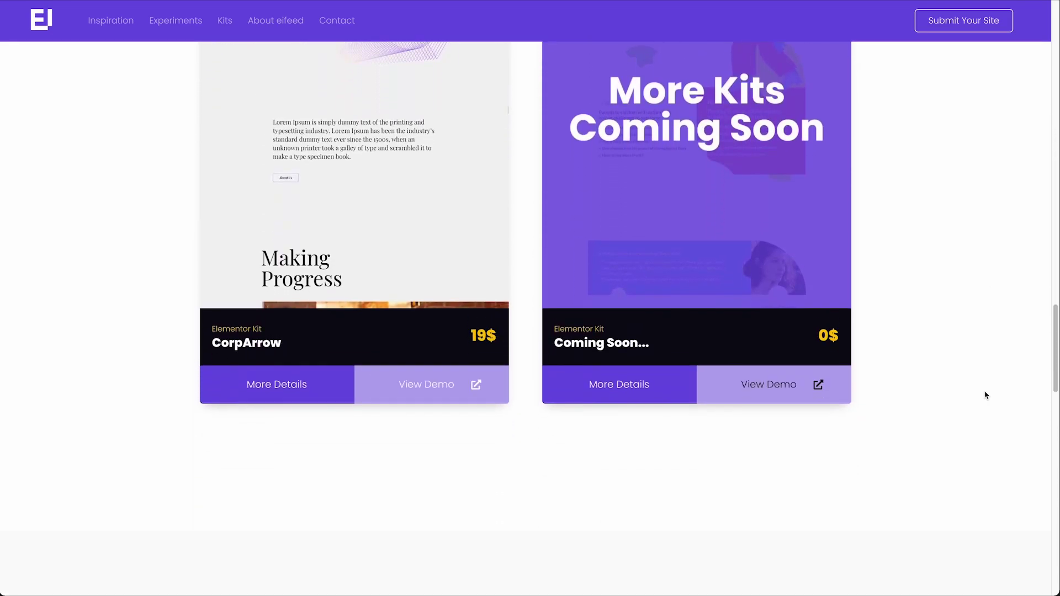
scroll(985, 395, "down", 5)
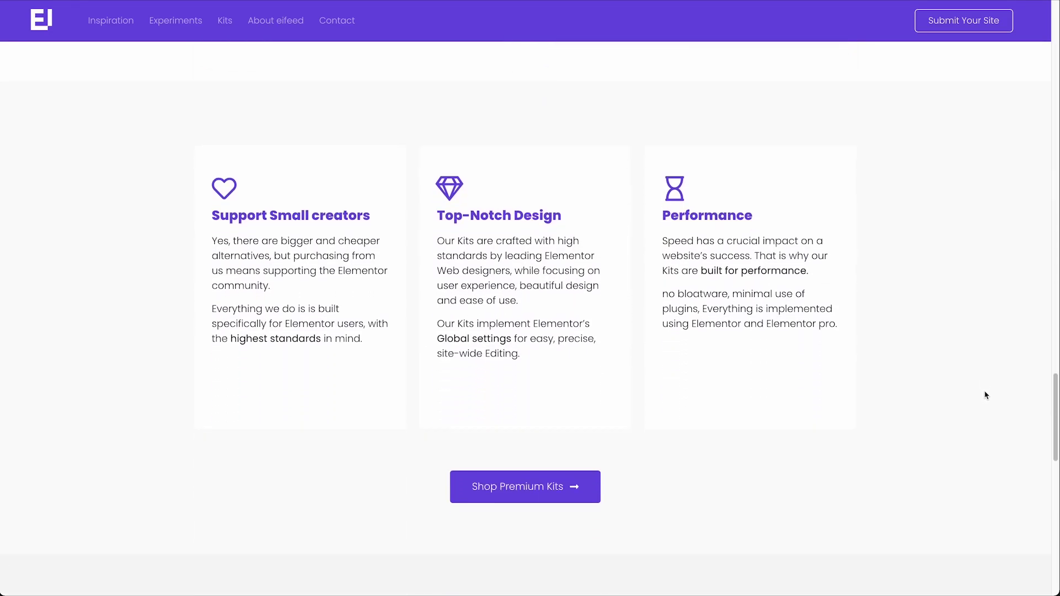